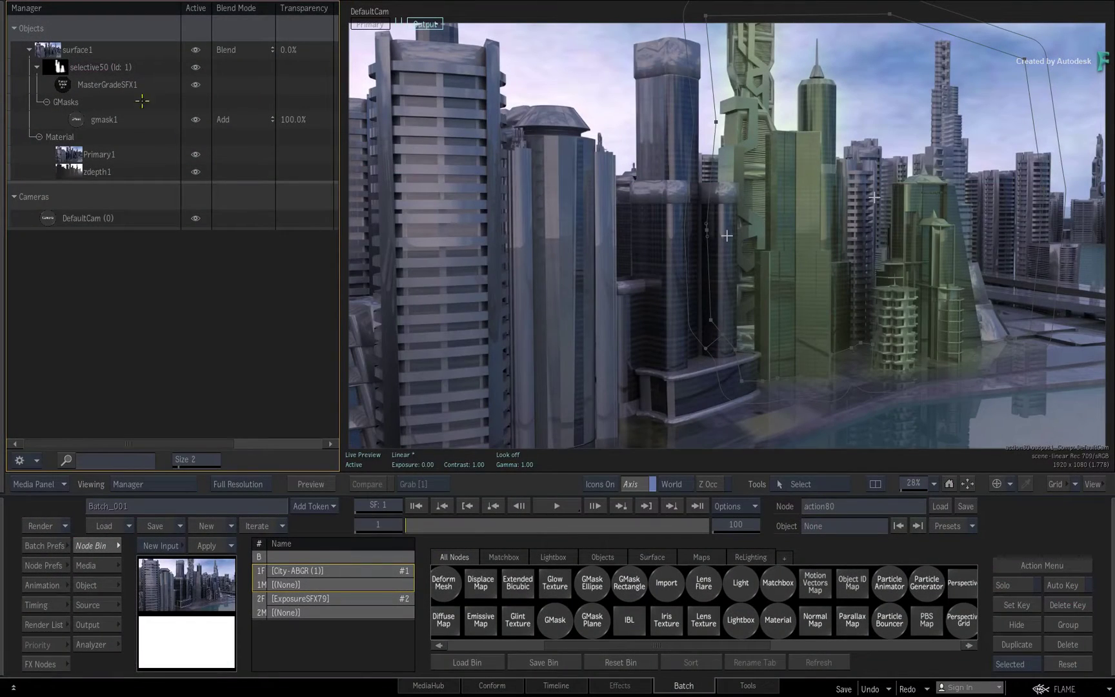
Step: Review the selective50 object's Near/Far 3D AOV settings along with its keyer and general control settings
{"action": "left_click", "coordinate": [92, 67]}
{"action": "double_click", "coordinate": [57, 65]}
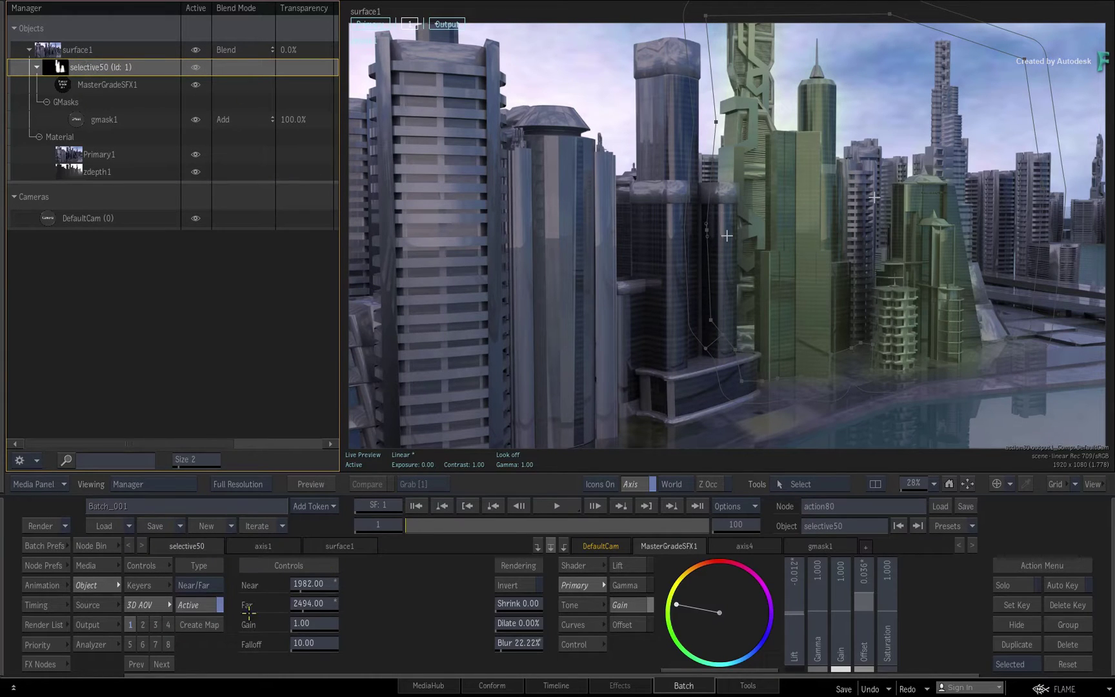
{"action": "left_click", "coordinate": [155, 584]}
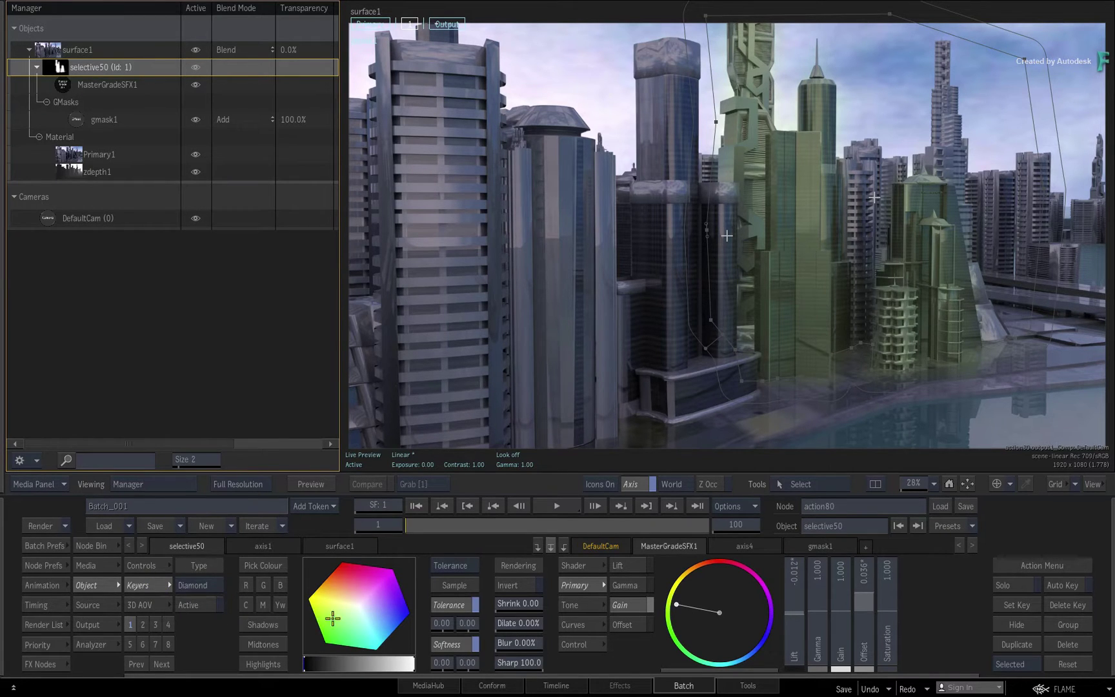
{"action": "left_click", "coordinate": [155, 567]}
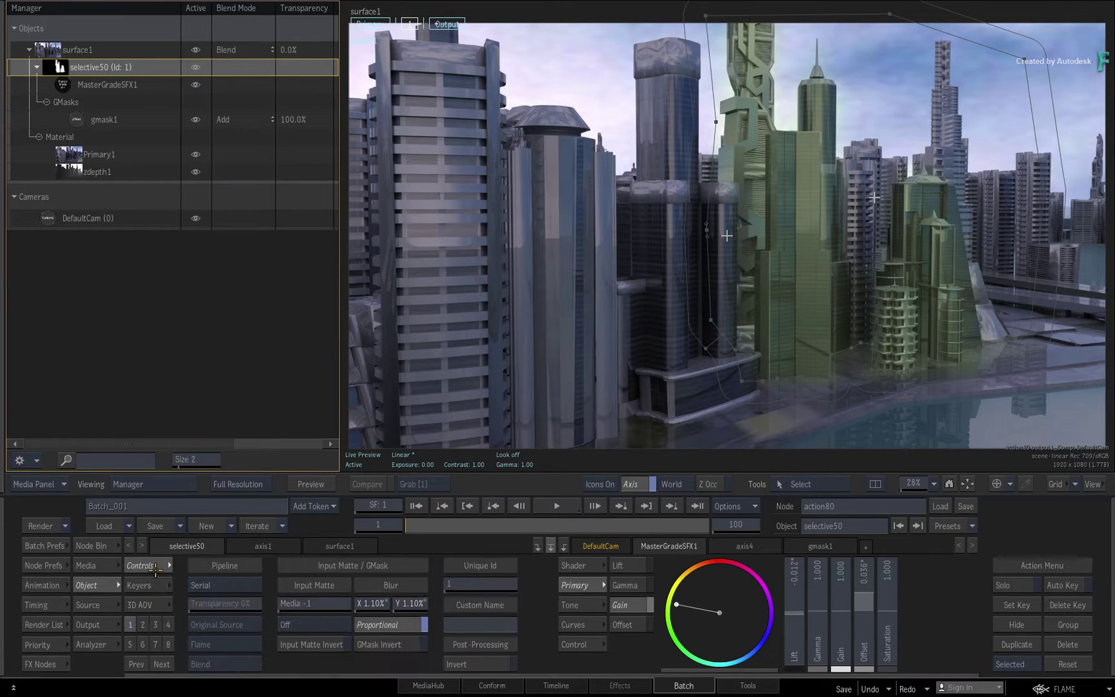
{"action": "left_click", "coordinate": [158, 605]}
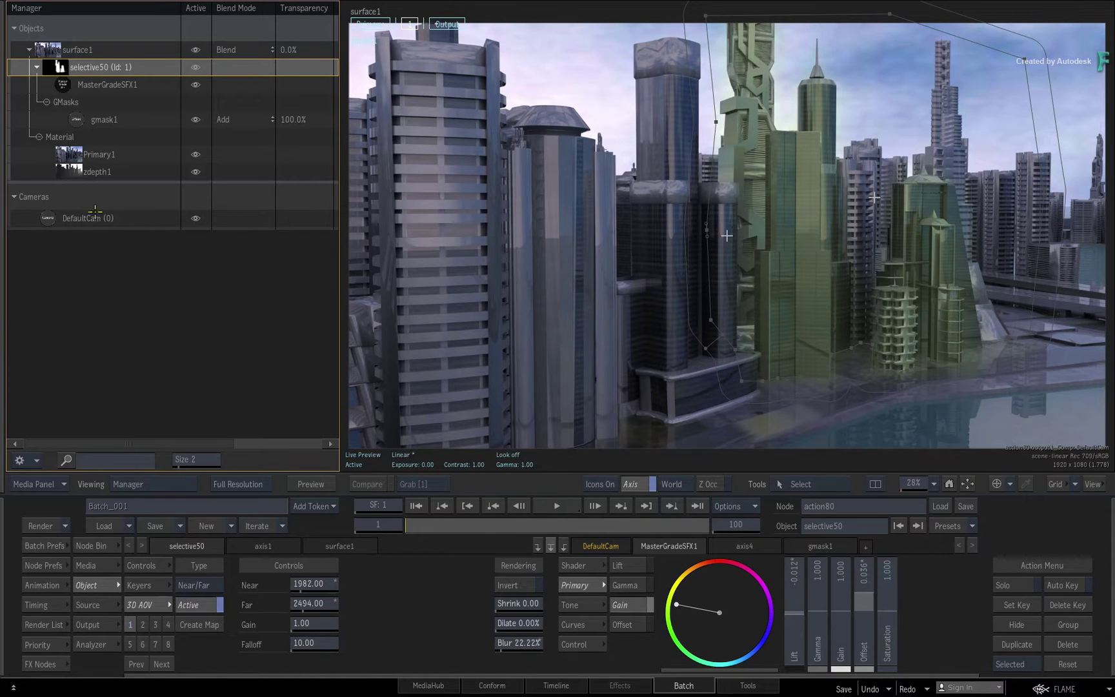
Step: Examine the zdepth1 map, the selective50 matte and the final comp, and return to the Batch schematic
{"action": "left_click", "coordinate": [70, 172]}
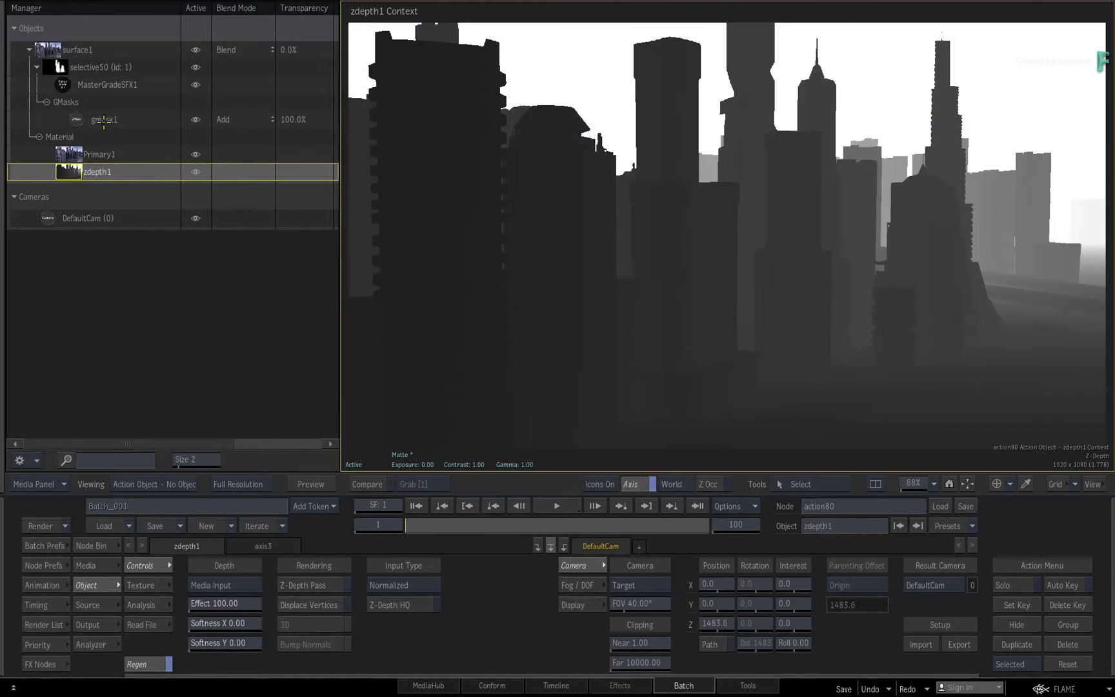
{"action": "left_click", "coordinate": [86, 67]}
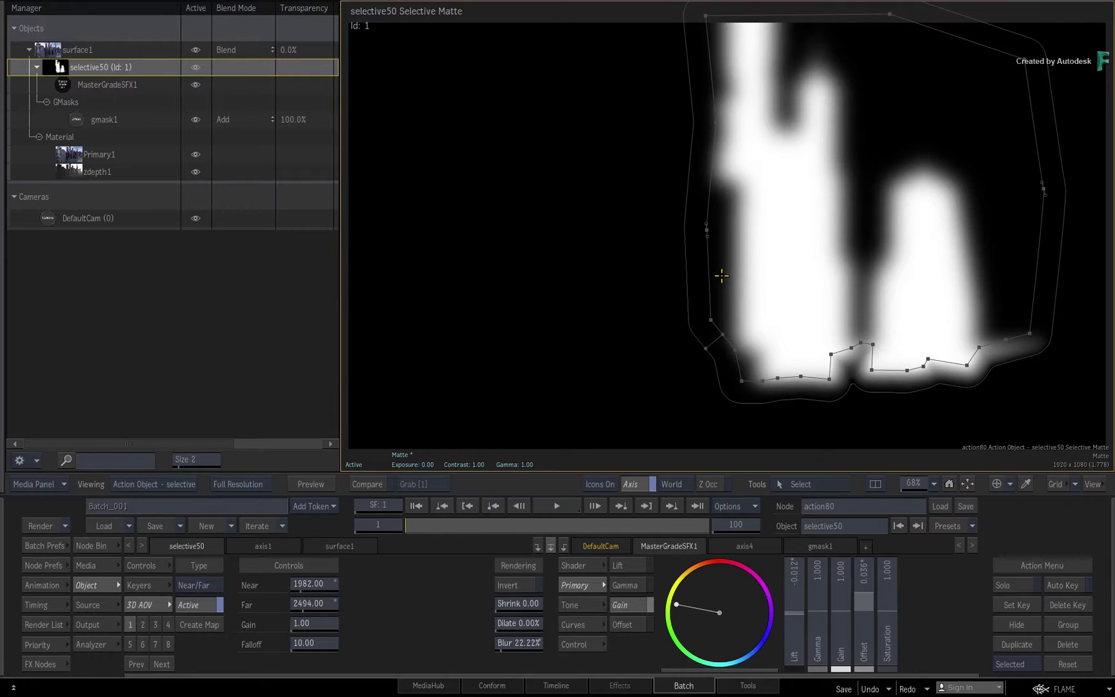
{"action": "key", "text": "F4"}
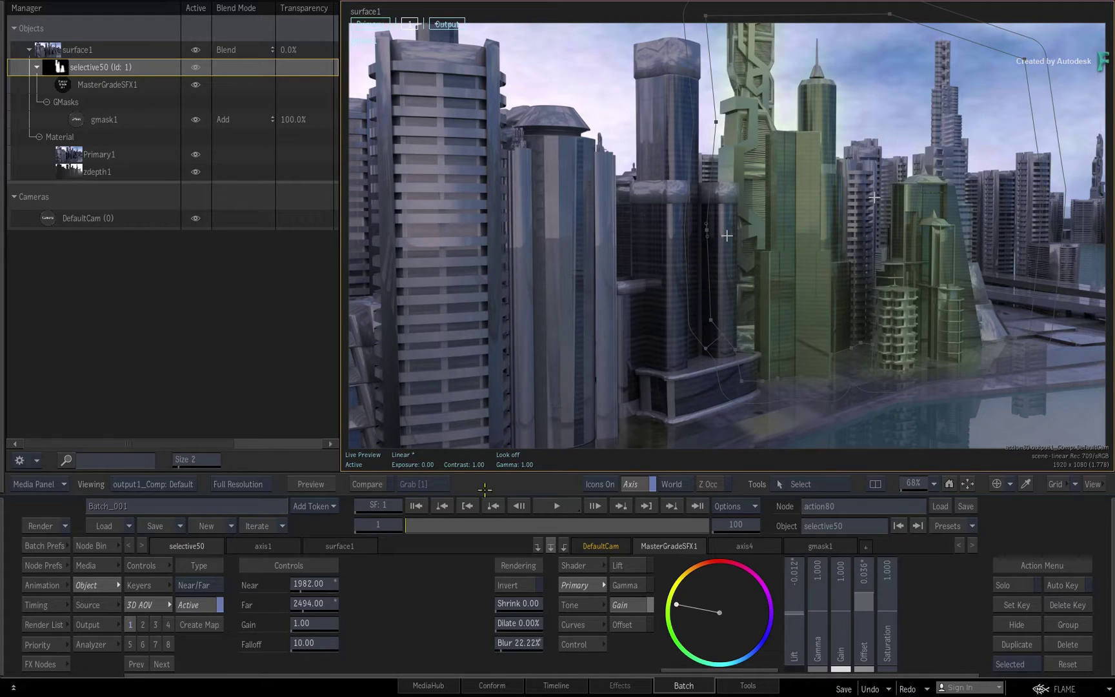
{"action": "left_click", "coordinate": [89, 547]}
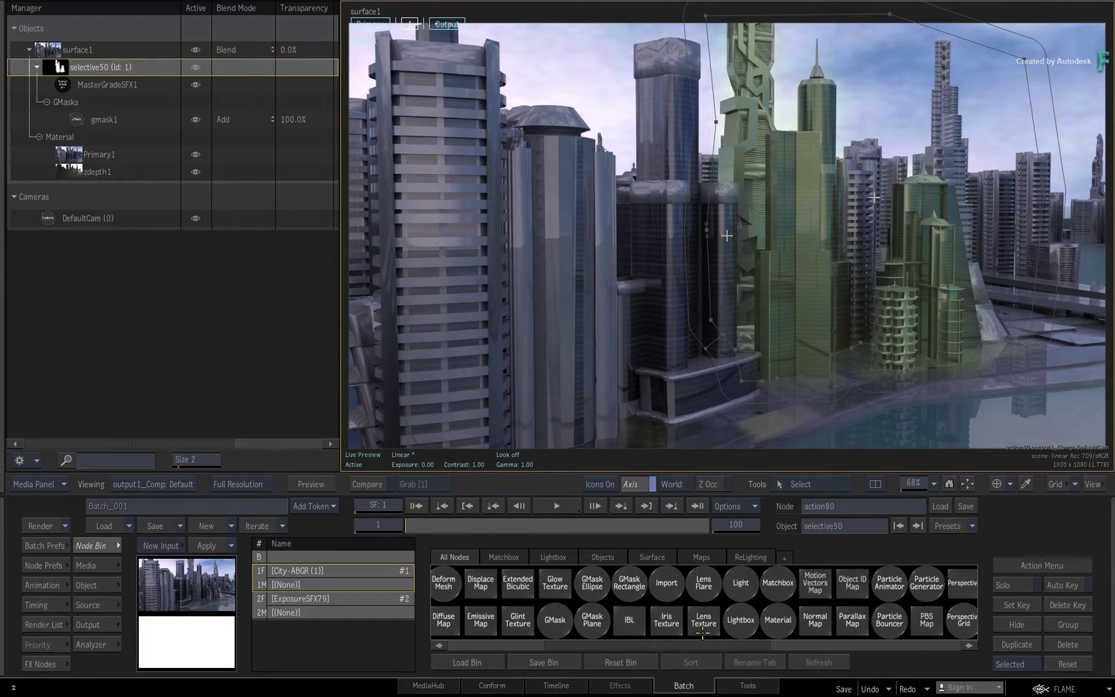
{"action": "key", "text": "l"}
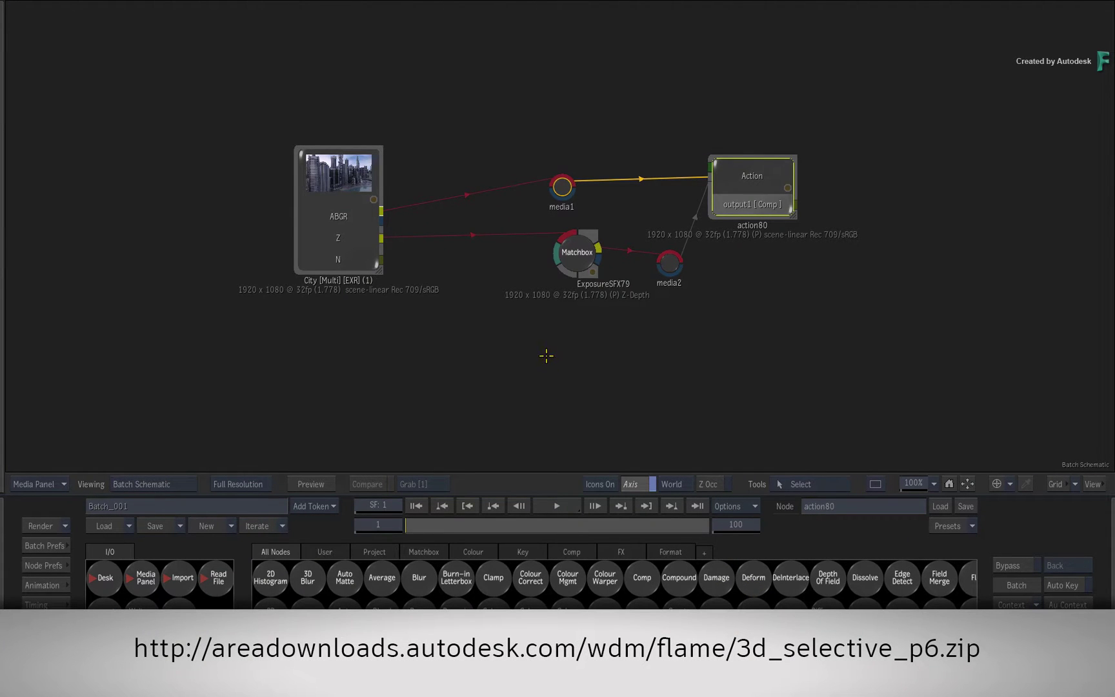
{"action": "left_click", "coordinate": [554, 354]}
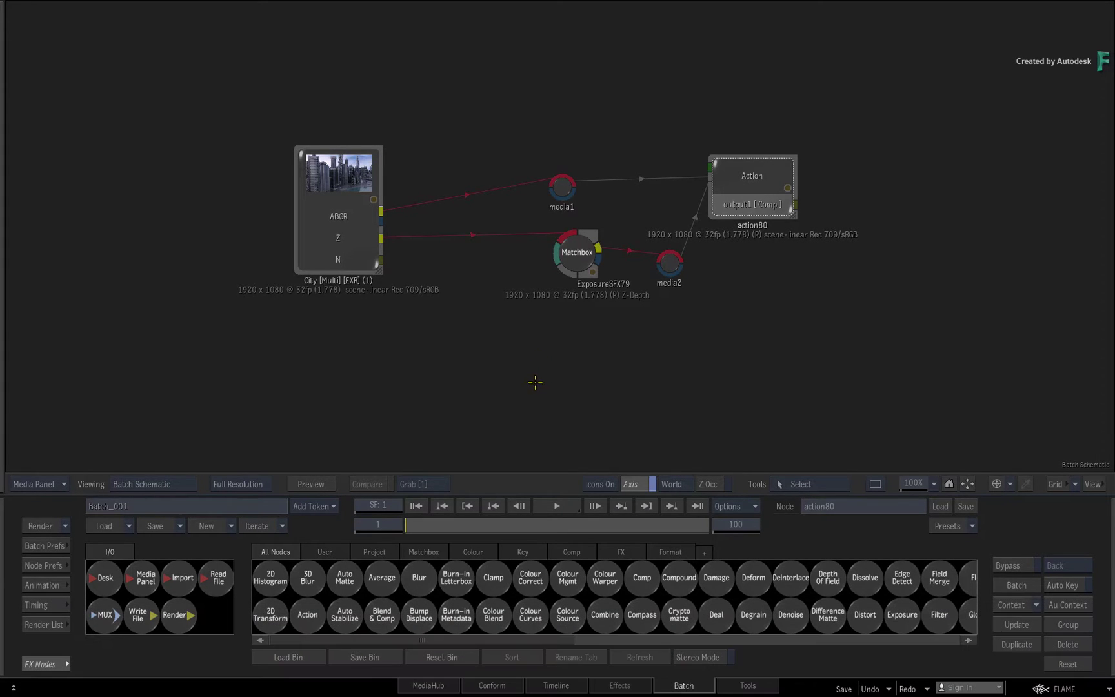
Step: Import the future_car multi-channel clip from the 3d_selective_p2 folder into Reel 1 of the desktop
{"action": "left_click", "coordinate": [436, 686]}
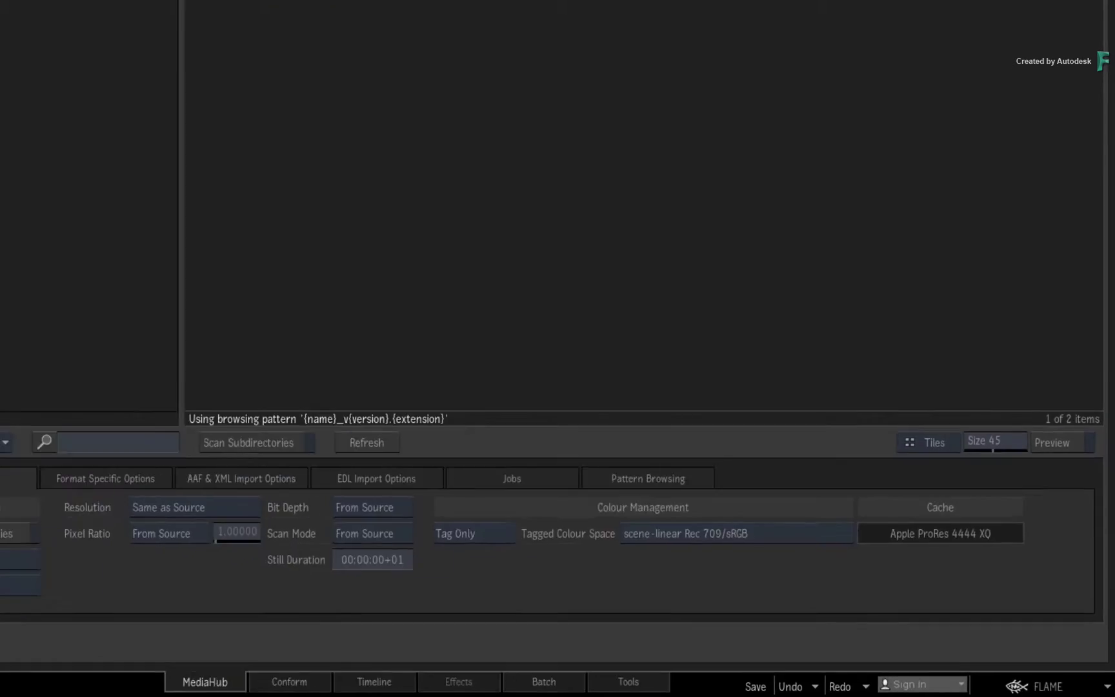
{"action": "left_click_drag", "start_coordinate": [490, 106], "coordinate": [64, 108]}
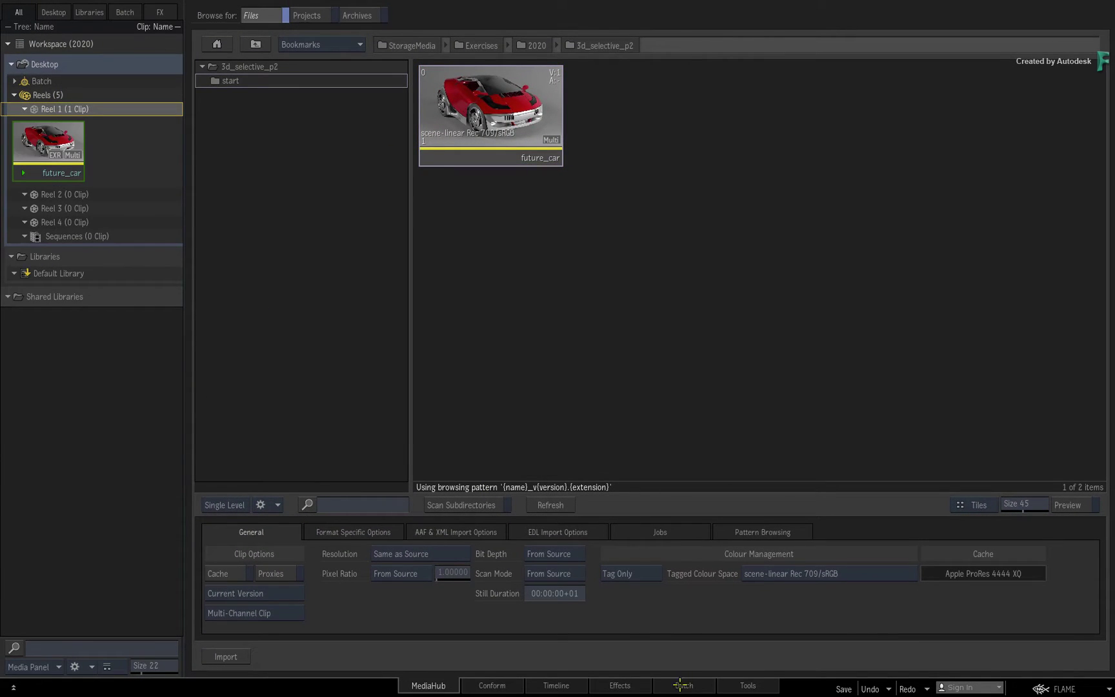
Step: Load the "start" batch setup from the 3d_selective_p2 folder into Batch
{"action": "left_click", "coordinate": [681, 686]}
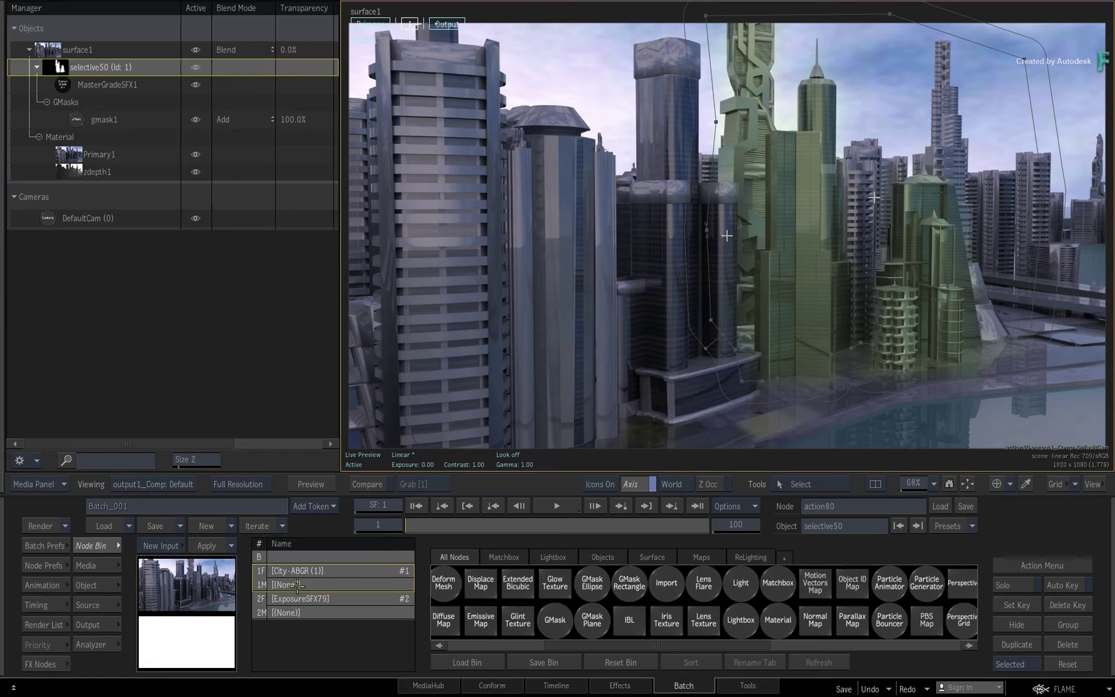
{"action": "left_click", "coordinate": [129, 525]}
{"action": "left_click", "coordinate": [139, 563]}
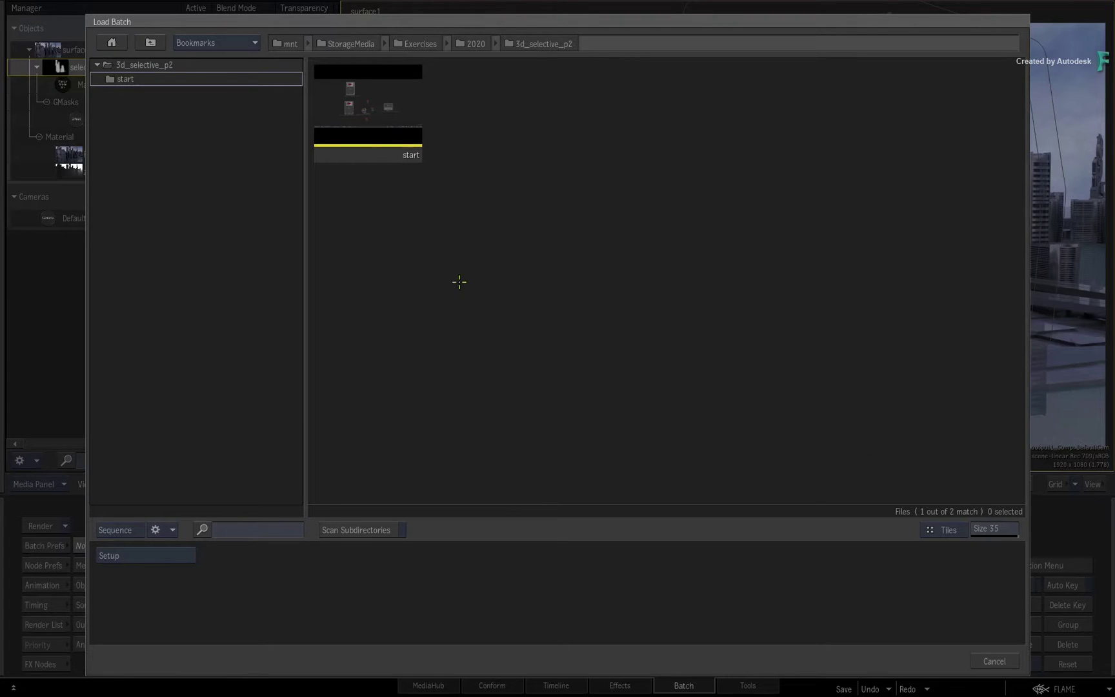
{"action": "double_click", "coordinate": [370, 105]}
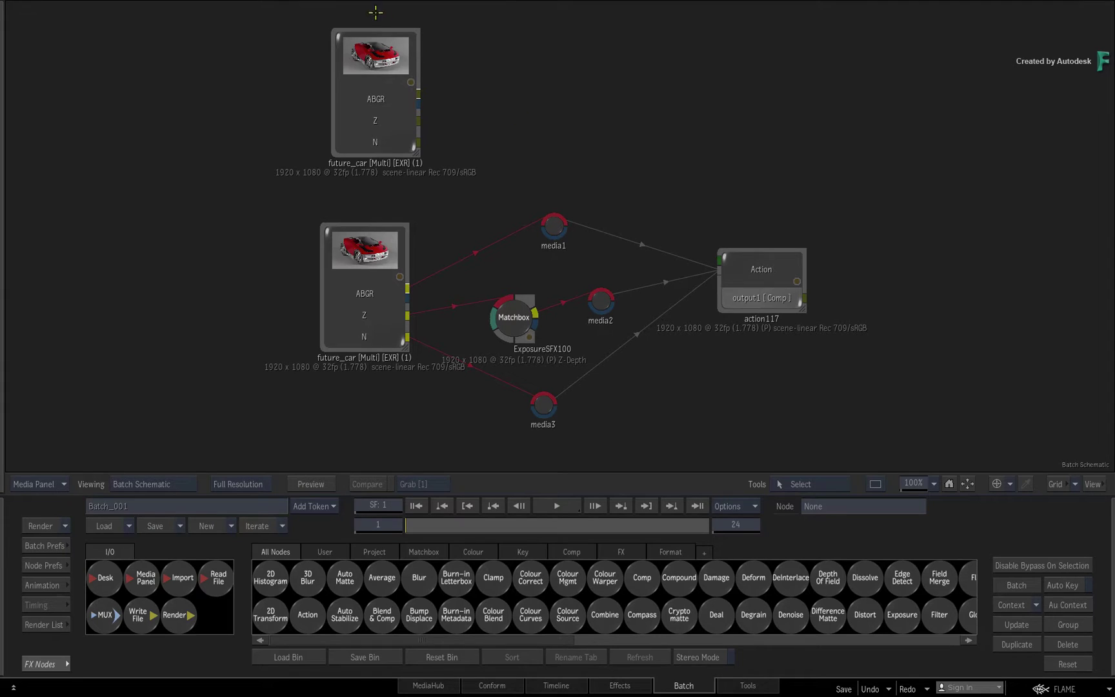
Step: View the unconnected future_car clip's ABGR, Z and N channels one after another and return to the schematic
{"action": "left_click", "coordinate": [366, 57]}
{"action": "key", "text": "F4"}
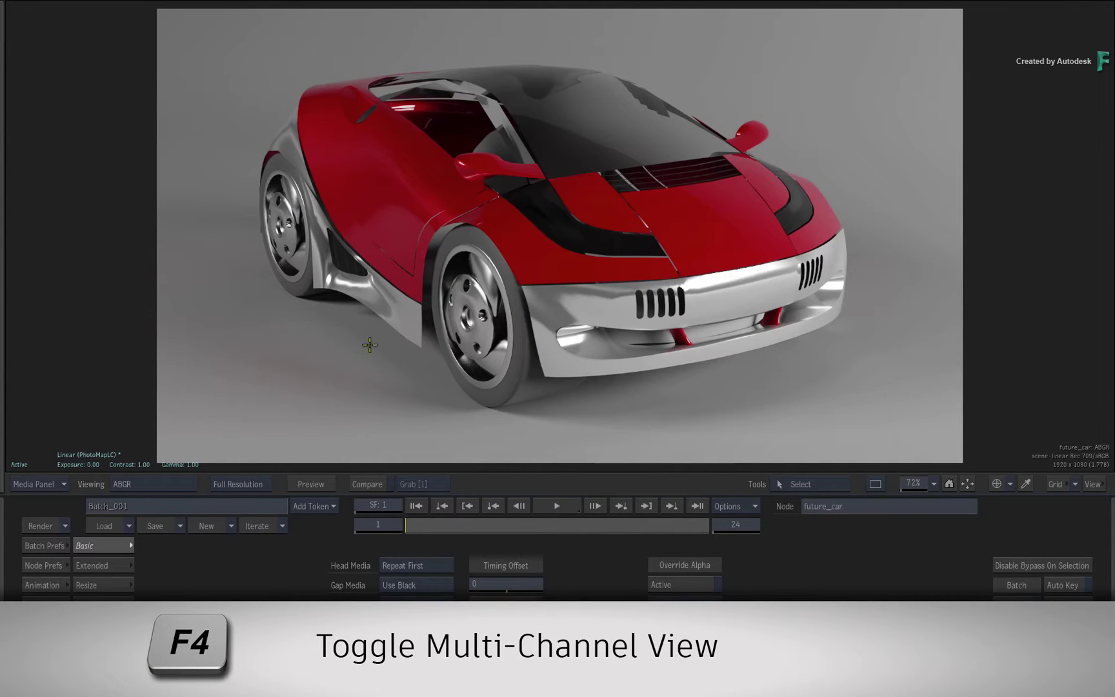
{"action": "key", "text": "F4"}
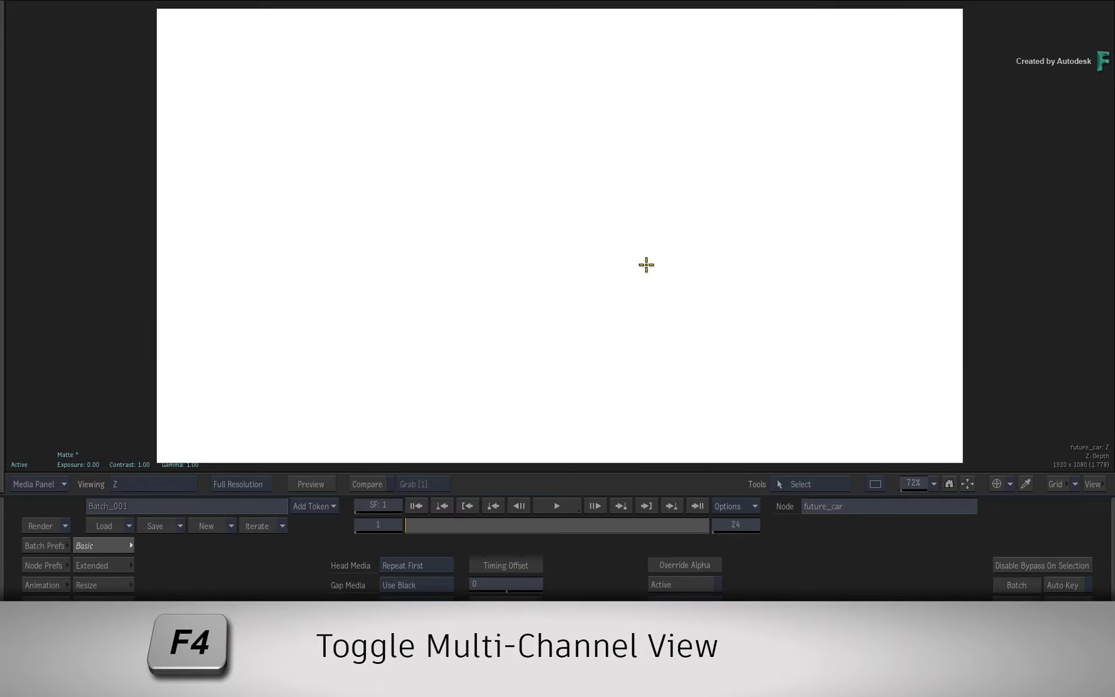
{"action": "key", "text": "F4"}
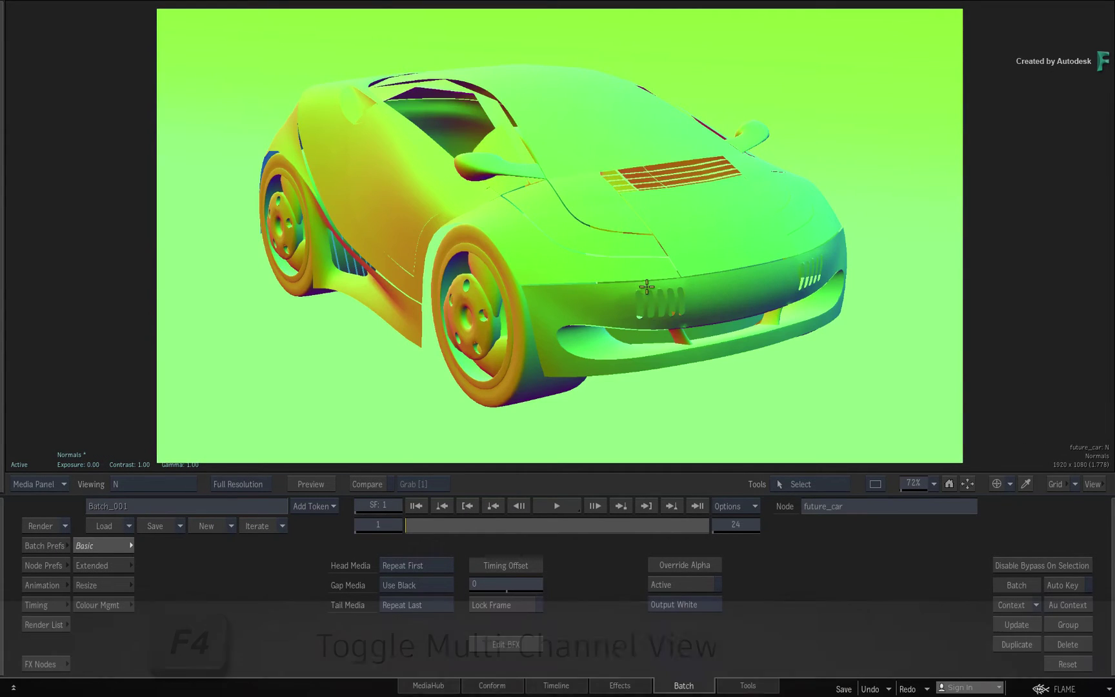
{"action": "left_click", "coordinate": [617, 400]}
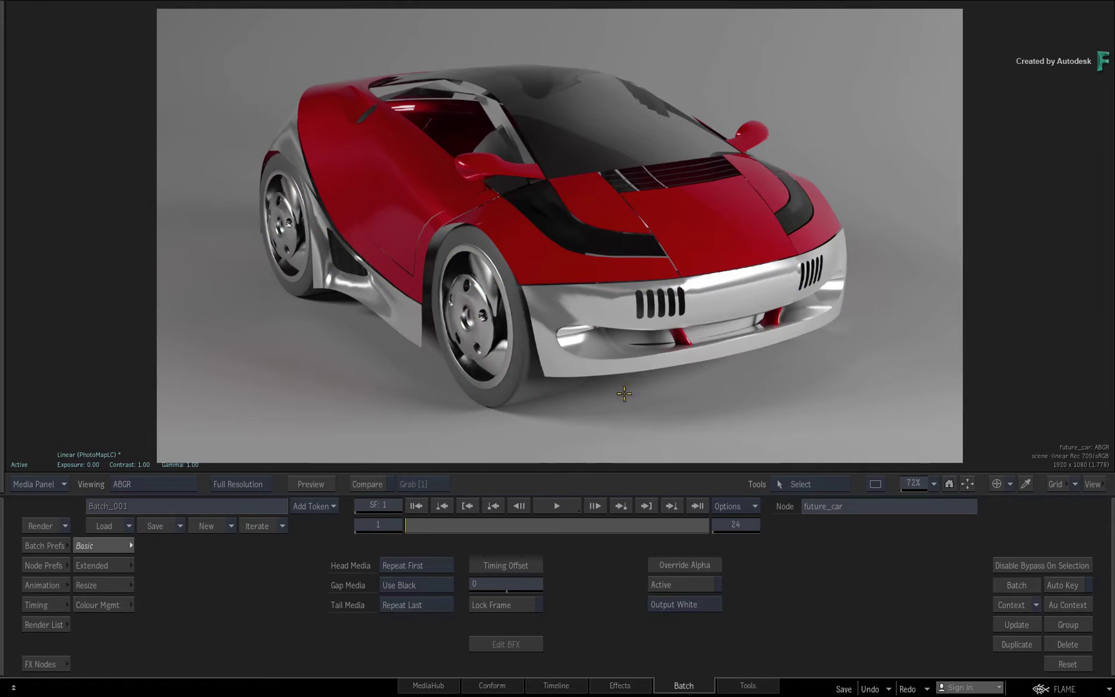
{"action": "key", "text": "F4"}
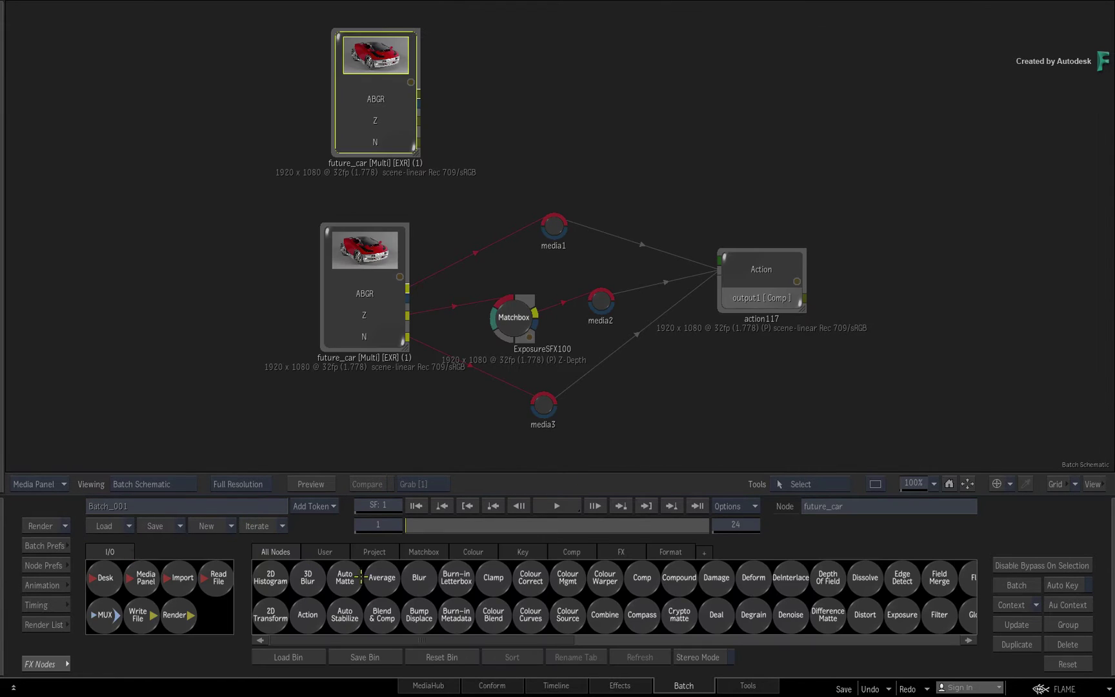
Step: Add an Action node beside the unconnected future_car clip and try connecting the clip's ABGR output to its background input
{"action": "left_click_drag", "start_coordinate": [308, 614], "coordinate": [649, 94]}
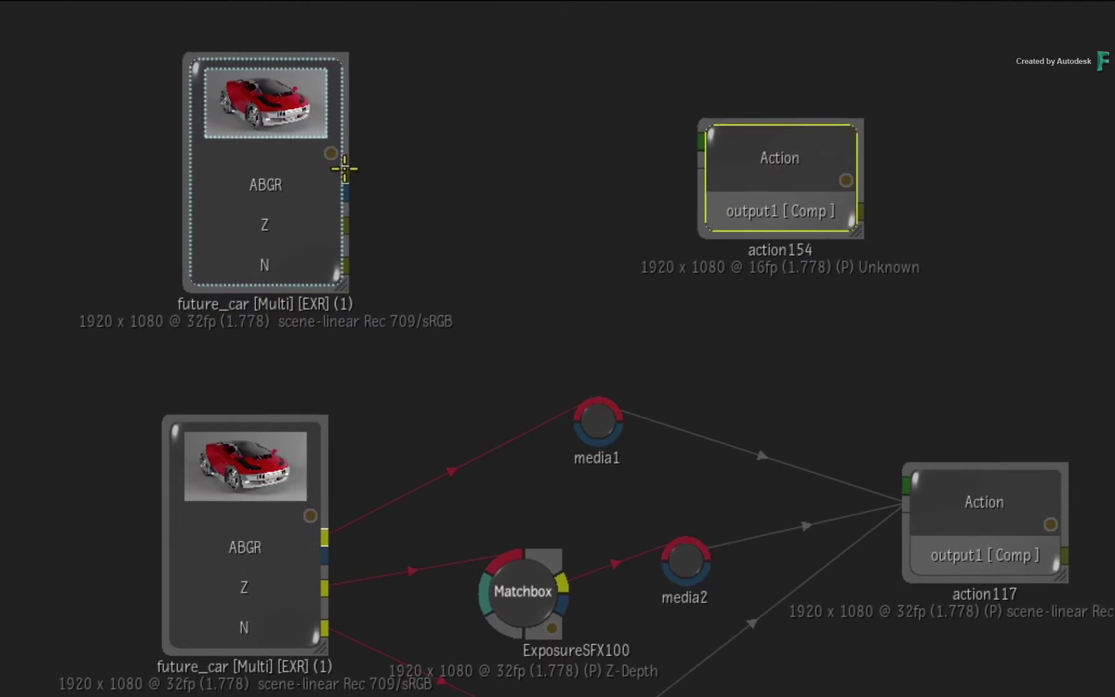
{"action": "left_click_drag", "start_coordinate": [340, 173], "coordinate": [706, 140]}
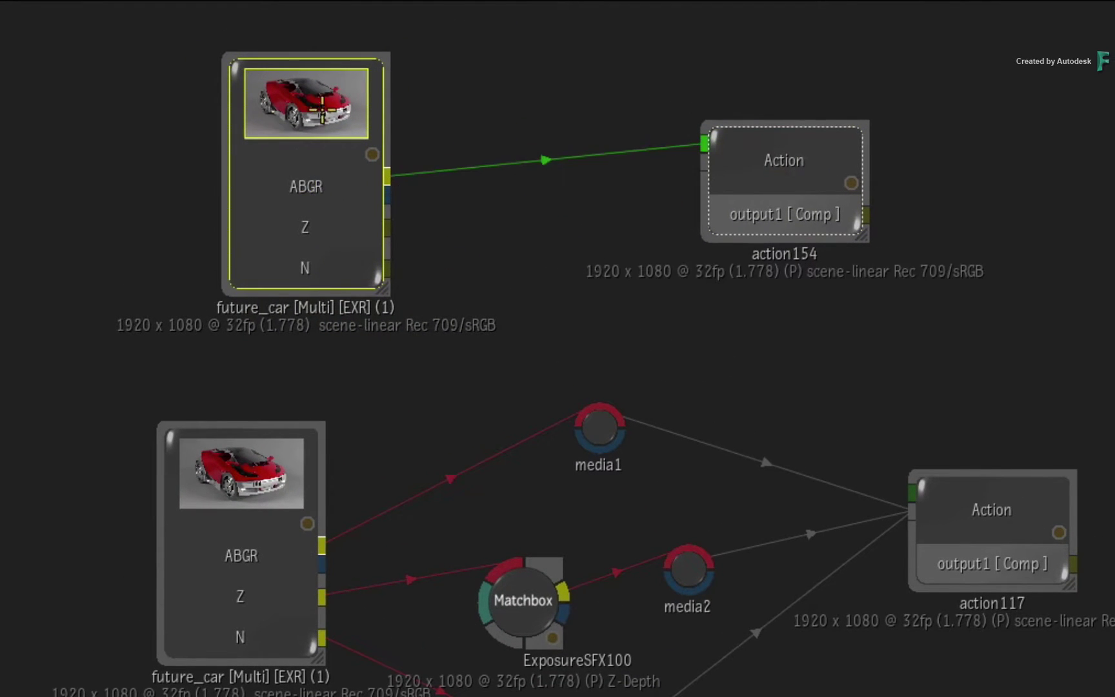
Step: Space the upper future_car clip and the new Action node apart, and add two Media input nodes to the Action
{"action": "left_click_drag", "start_coordinate": [325, 103], "coordinate": [237, 100]}
{"action": "left_click_drag", "start_coordinate": [787, 162], "coordinate": [877, 153]}
{"action": "key", "text": "ctrl+n"}
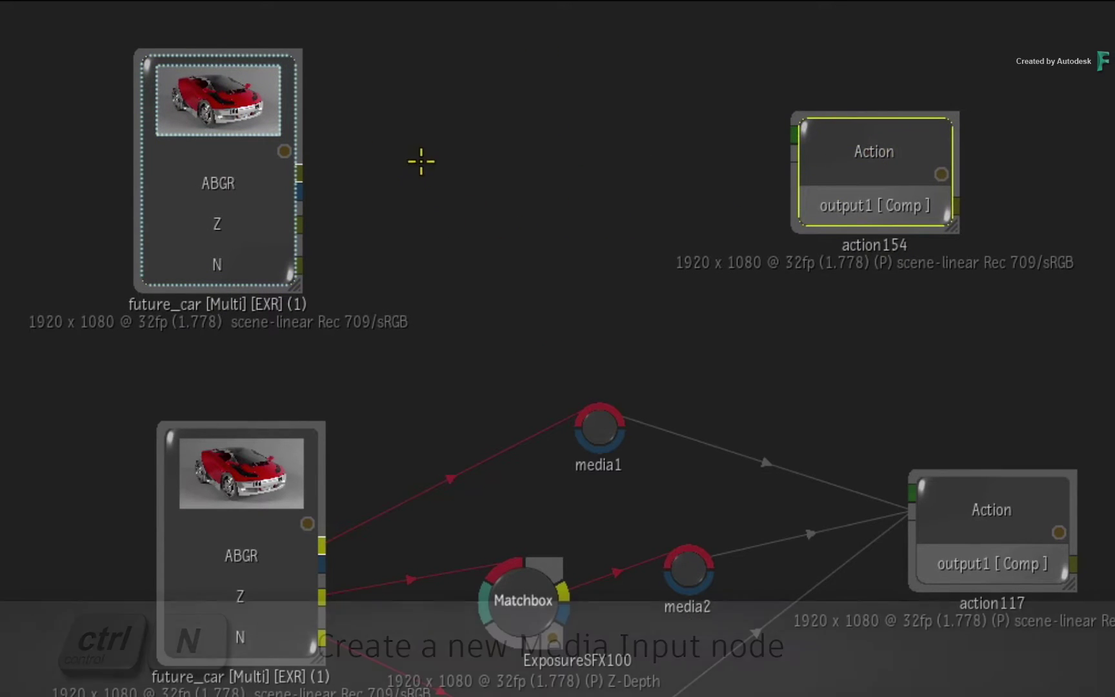
{"action": "key", "text": "ctrl+n"}
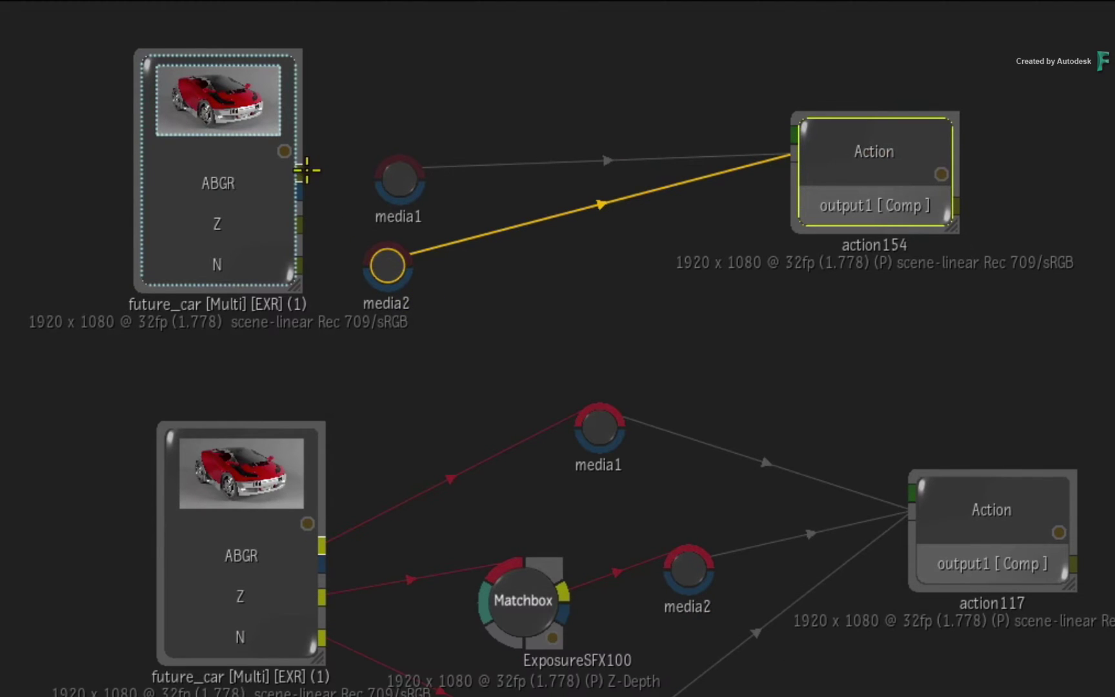
Step: Connect the clip's ABGR output to media1 and its N output to media2, moving media1 slightly towards the Action
{"action": "left_click_drag", "start_coordinate": [297, 171], "coordinate": [395, 169]}
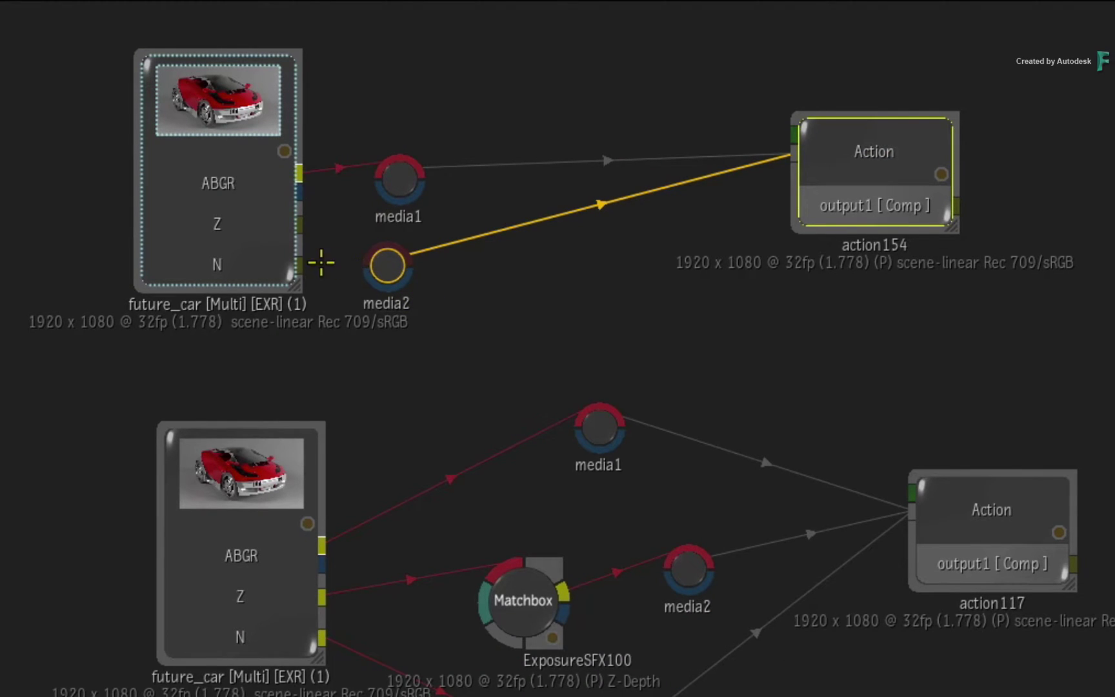
{"action": "left_click_drag", "start_coordinate": [303, 261], "coordinate": [419, 267]}
{"action": "left_click_drag", "start_coordinate": [400, 178], "coordinate": [437, 177]}
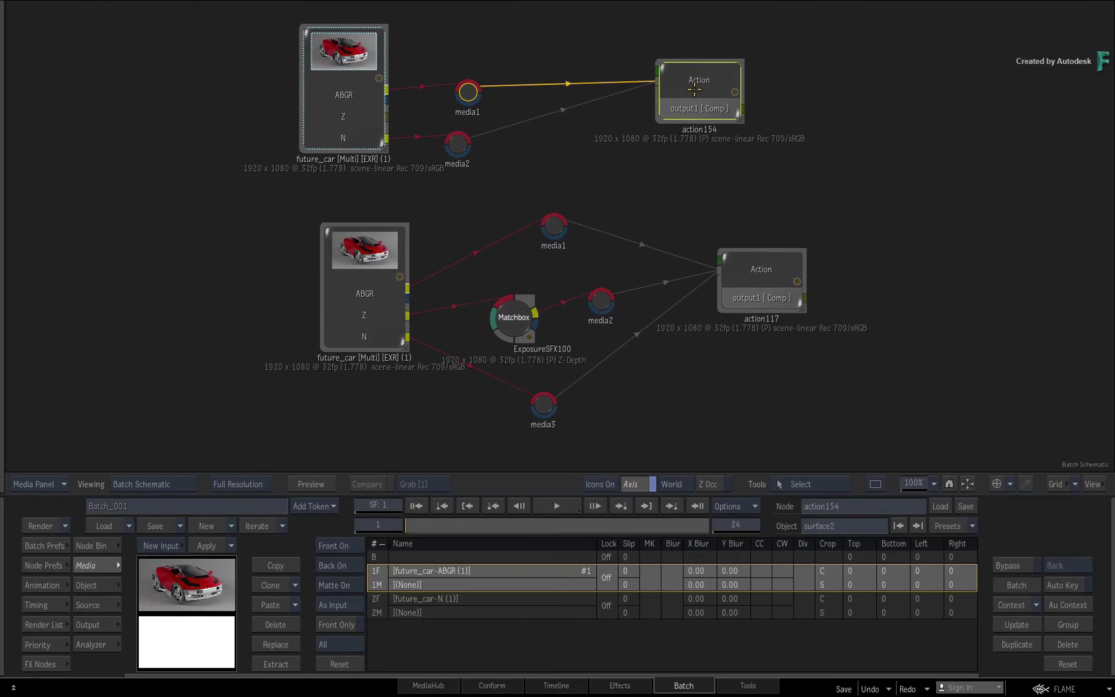
Step: View the new Action's output and delete the normals layer covering the beauty image of the car
{"action": "key", "text": "F4"}
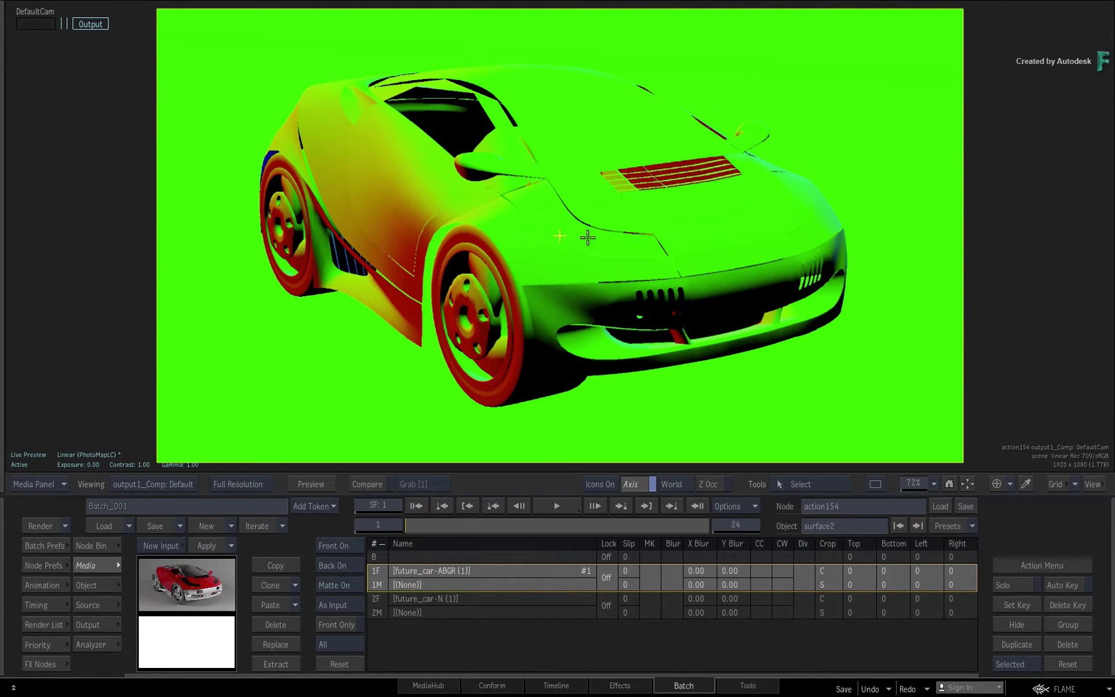
{"action": "left_click_drag", "start_coordinate": [560, 236], "coordinate": [577, 258]}
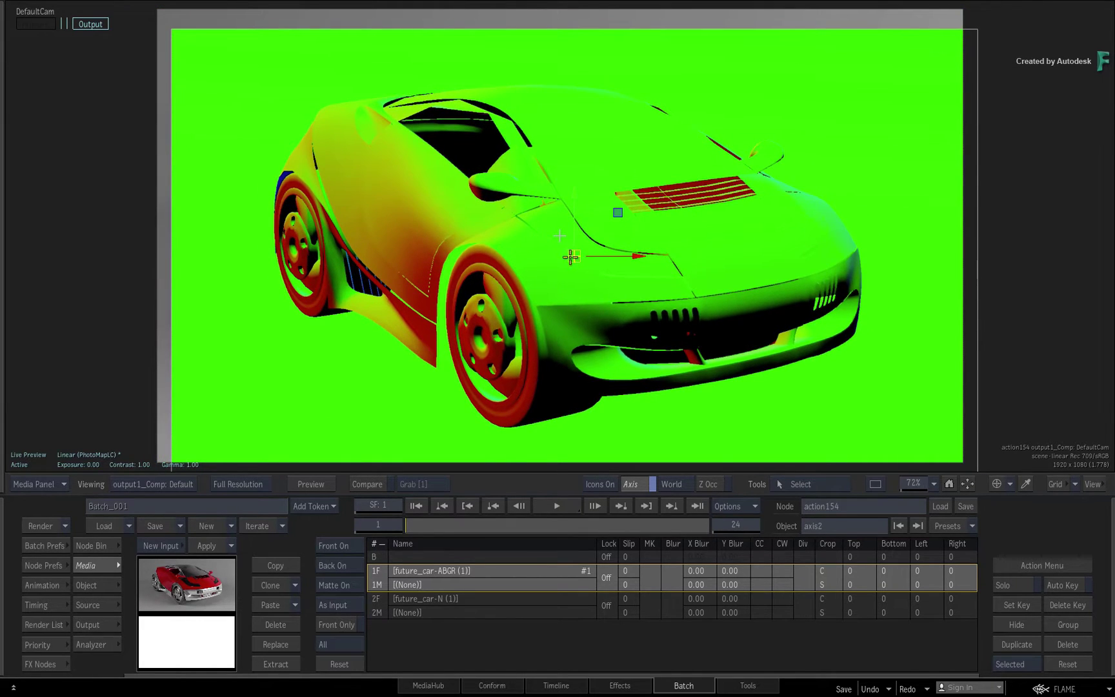
{"action": "right_click", "coordinate": [577, 260]}
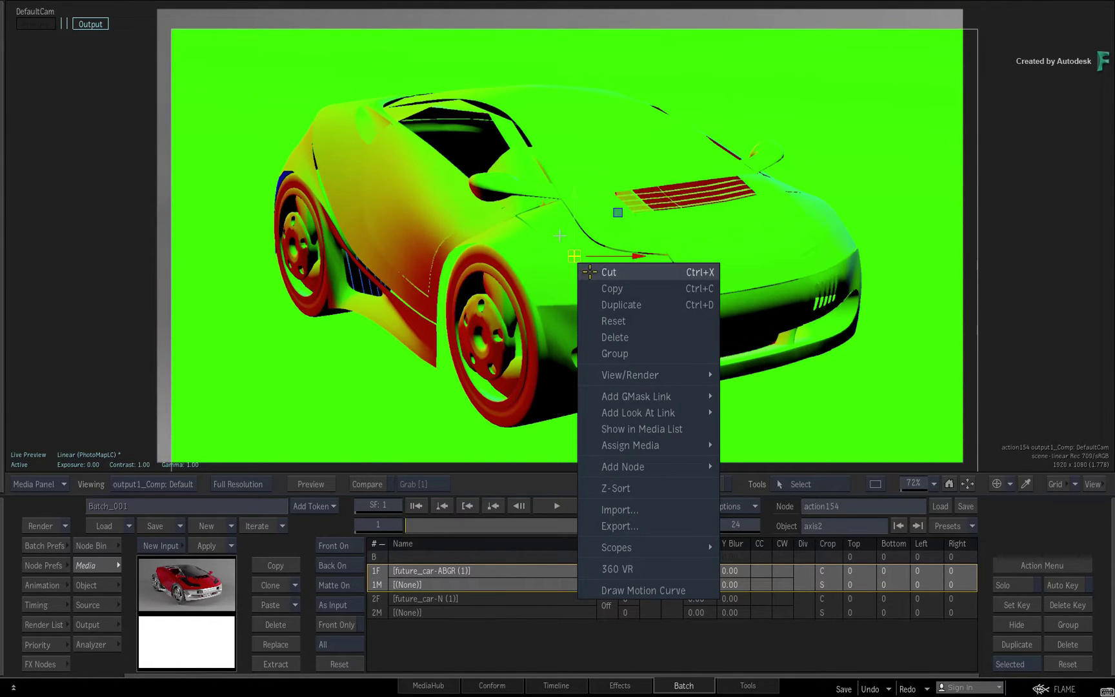
{"action": "left_click", "coordinate": [615, 337]}
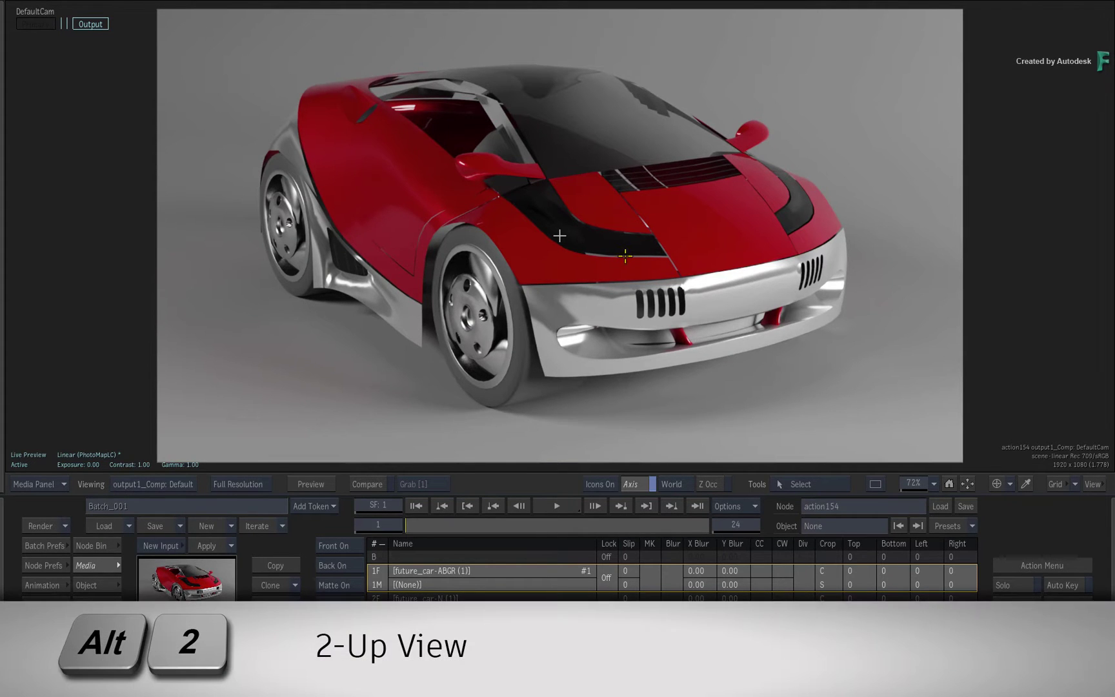
Step: Set up a 2-Up layout showing the Manager beside the Action's output
{"action": "key", "text": "alt+2"}
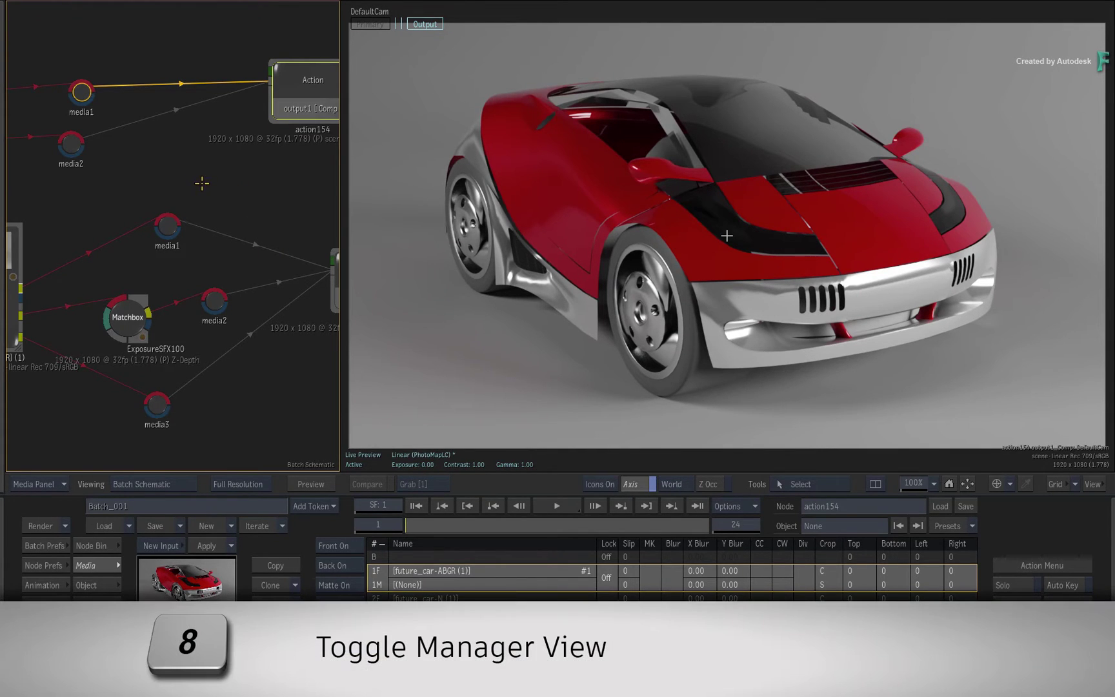
{"action": "key", "text": "8"}
{"action": "left_click", "coordinate": [189, 483]}
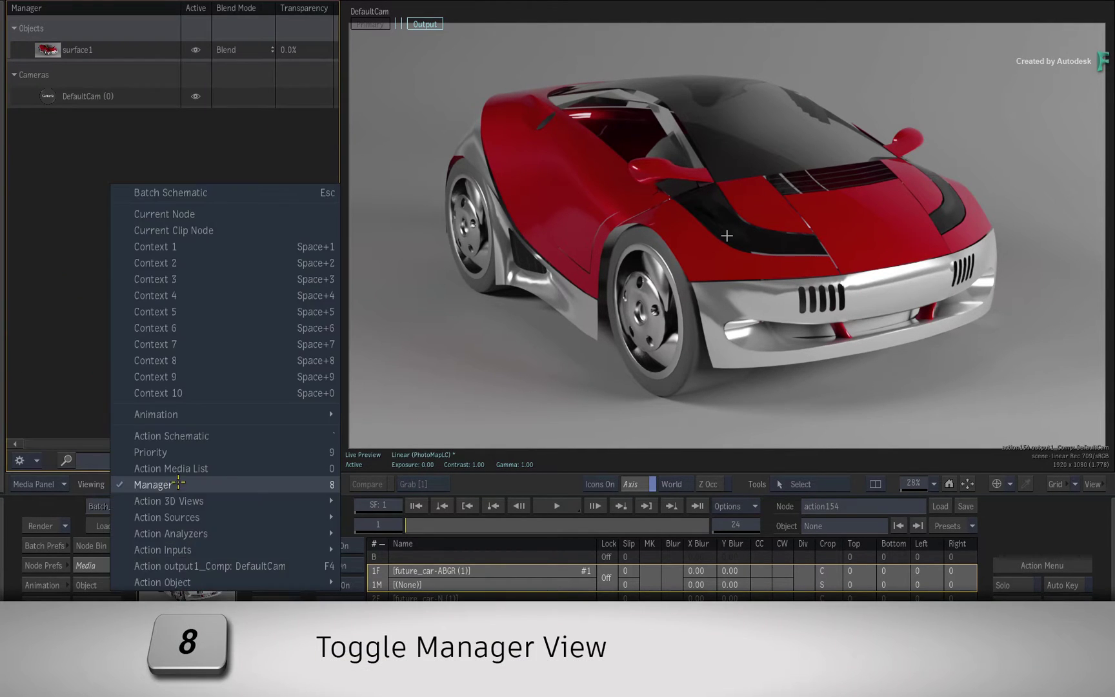
{"action": "left_click", "coordinate": [217, 483]}
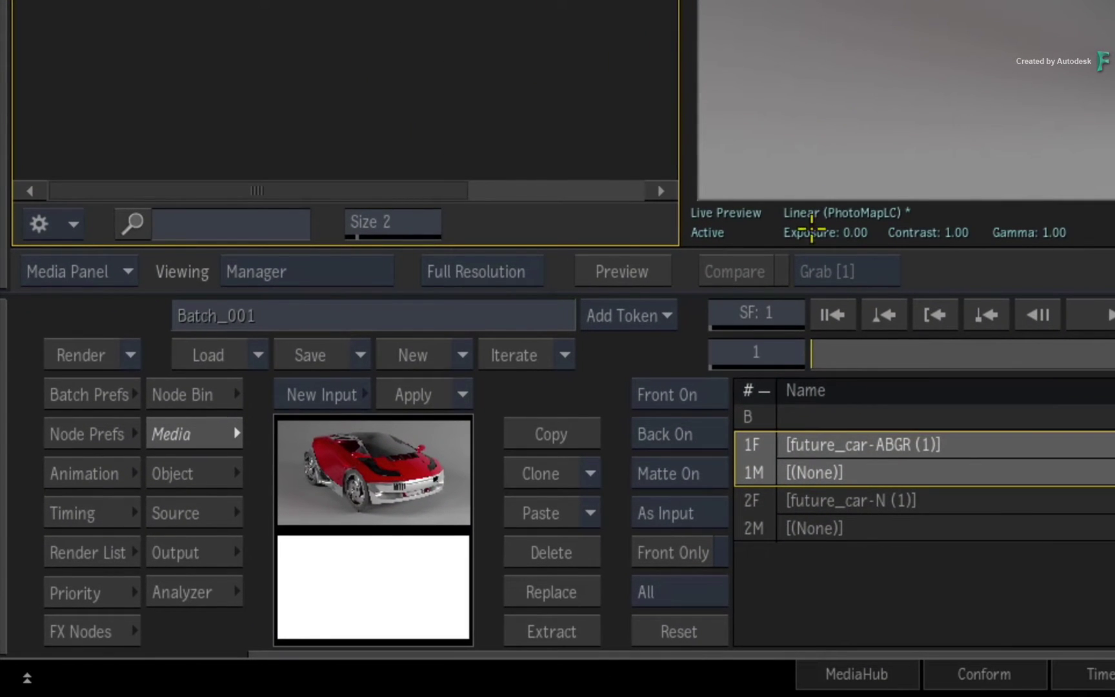
Step: Add a Normal map using the future_car-N media to surface1 and expand its Material group
{"action": "left_click", "coordinate": [749, 507]}
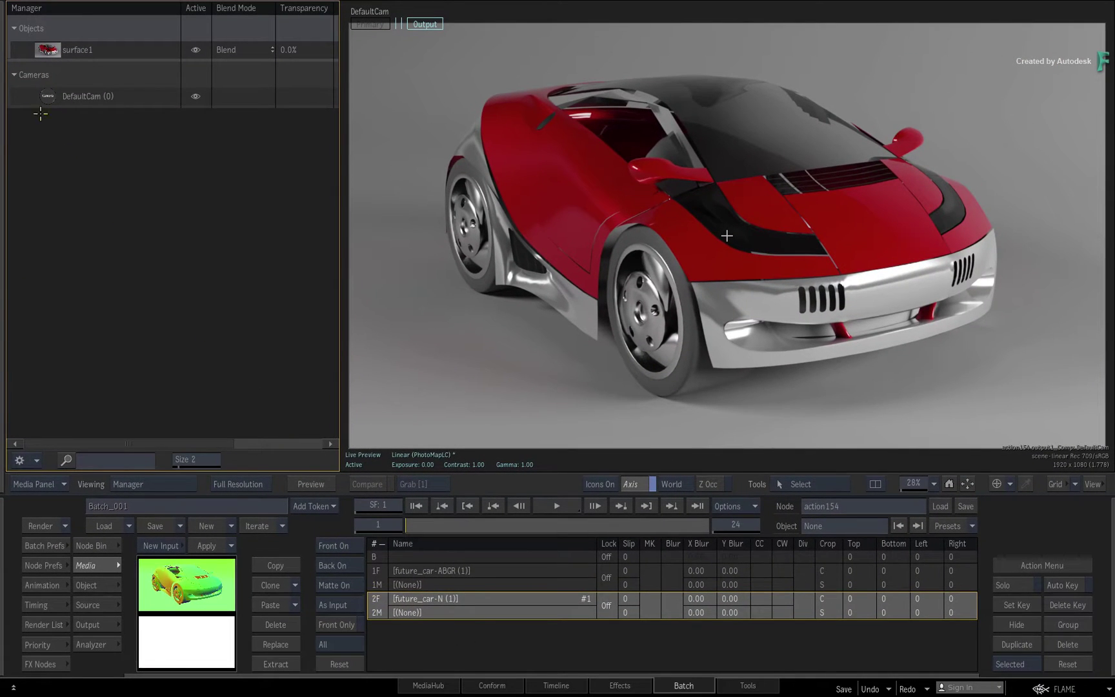
{"action": "left_click", "coordinate": [46, 50]}
{"action": "right_click", "coordinate": [45, 54]}
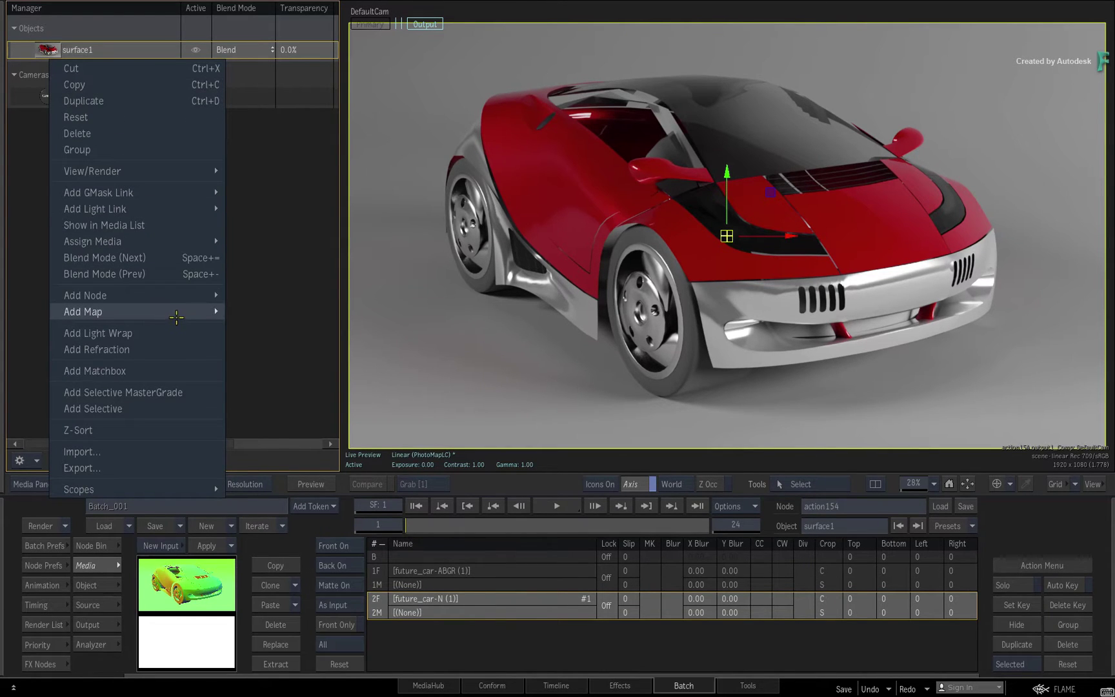
{"action": "mouse_move", "coordinate": [182, 313]}
{"action": "left_click", "coordinate": [321, 390]}
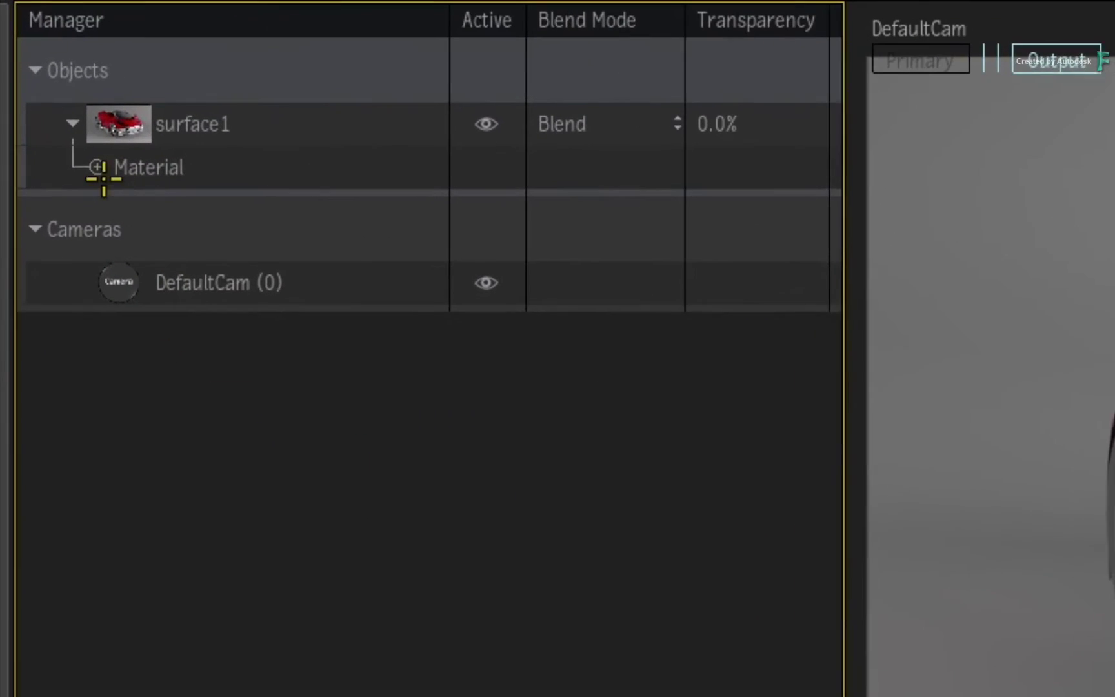
{"action": "left_click", "coordinate": [39, 68]}
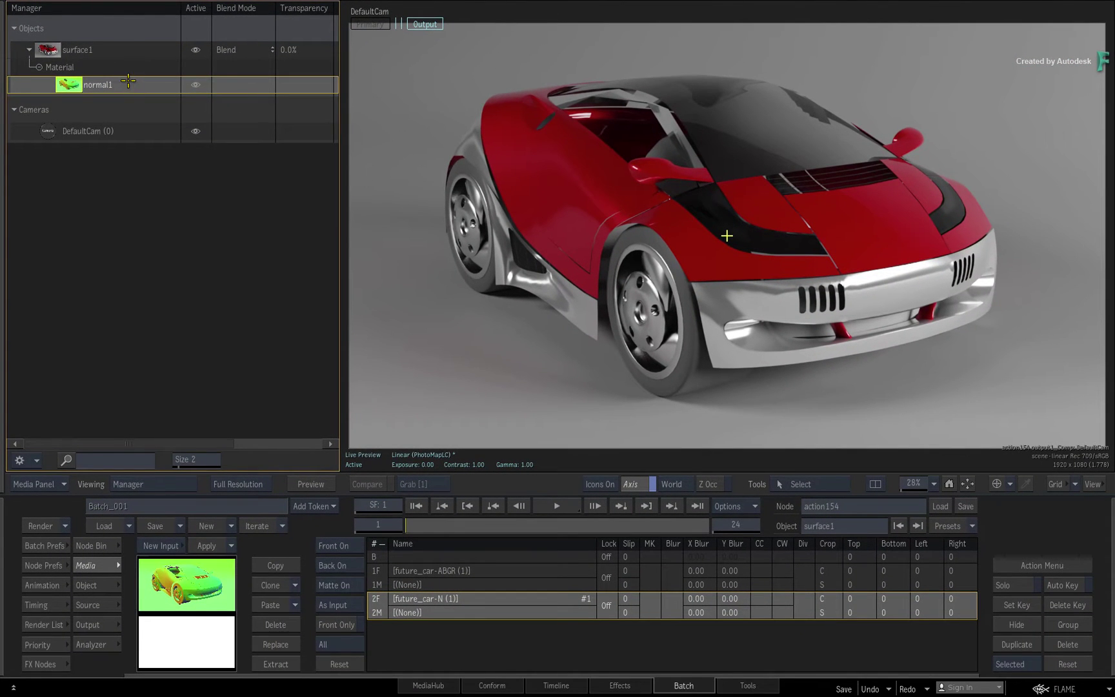
Step: Try Face Analysis as the normal1 map's normals source and return it to Media Input
{"action": "double_click", "coordinate": [72, 82]}
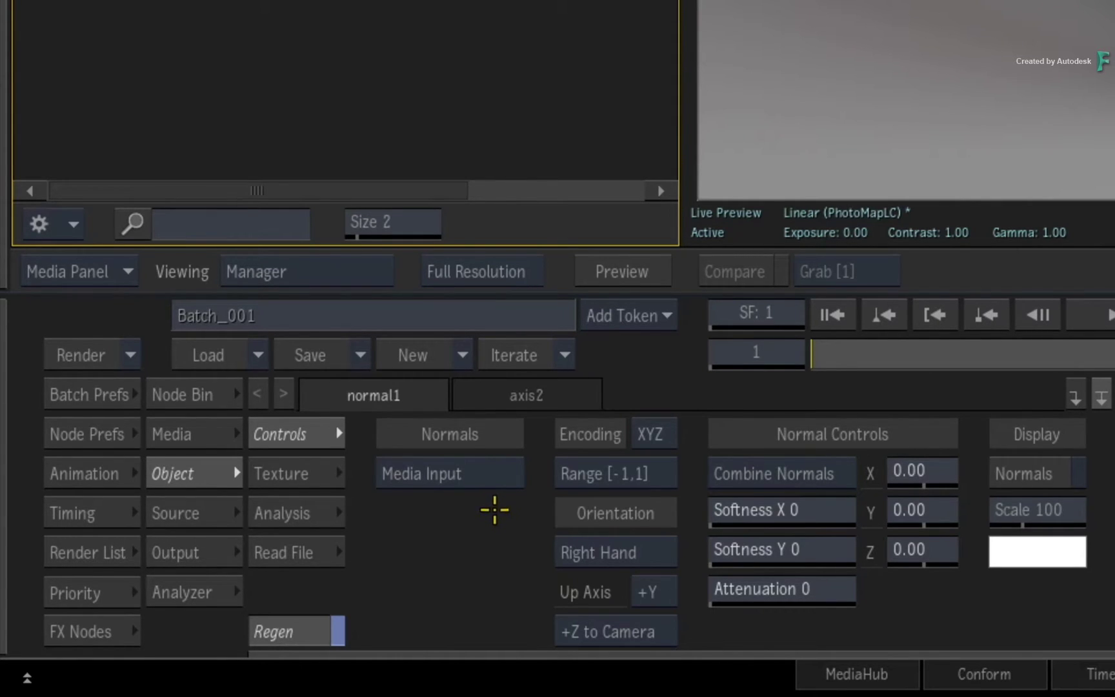
{"action": "left_click", "coordinate": [490, 474]}
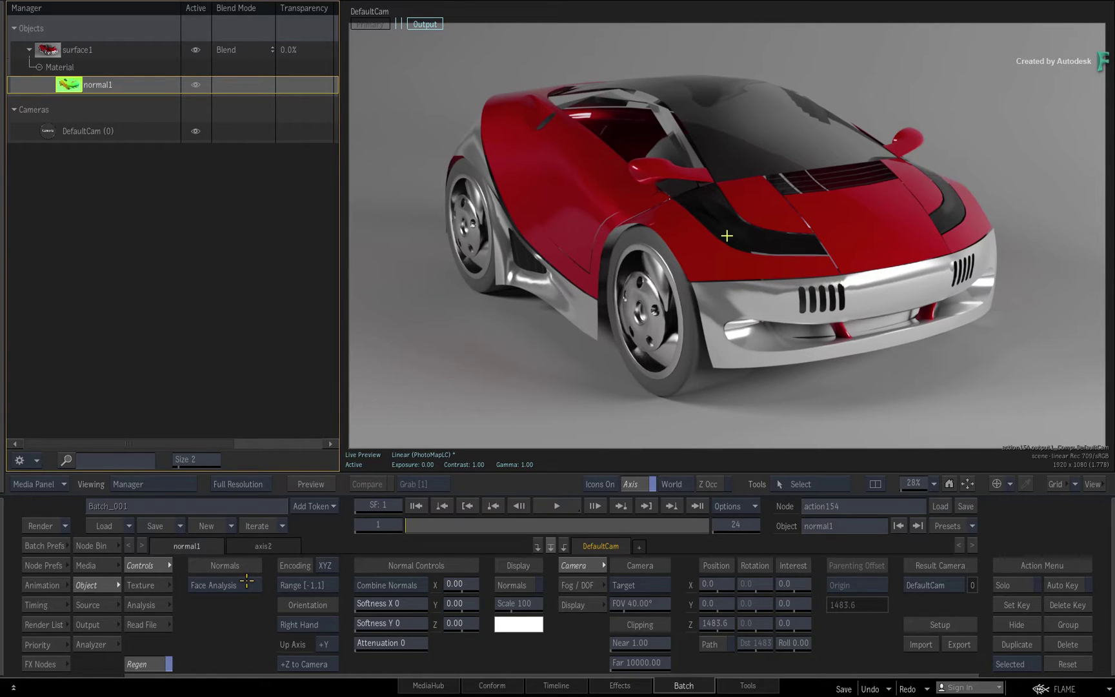
{"action": "left_click", "coordinate": [247, 584]}
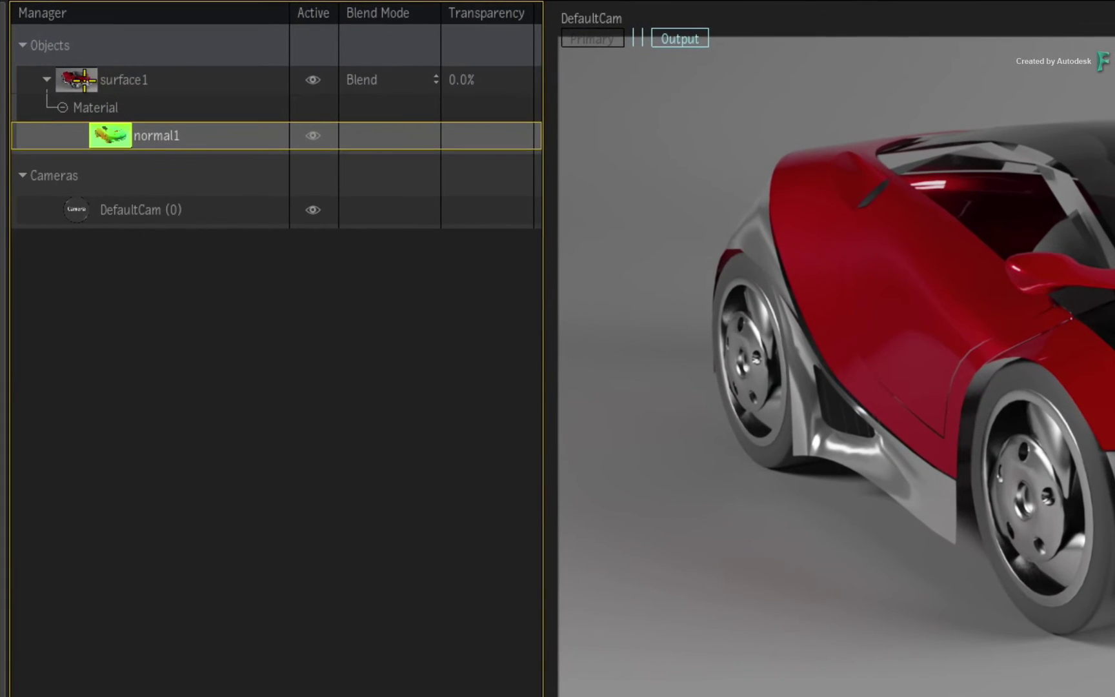
Step: Add a Selective MasterGrade to surface1 and tint its gain purple, with gamma 0.857 and offset -0.035
{"action": "left_click", "coordinate": [82, 79]}
{"action": "right_click", "coordinate": [87, 81]}
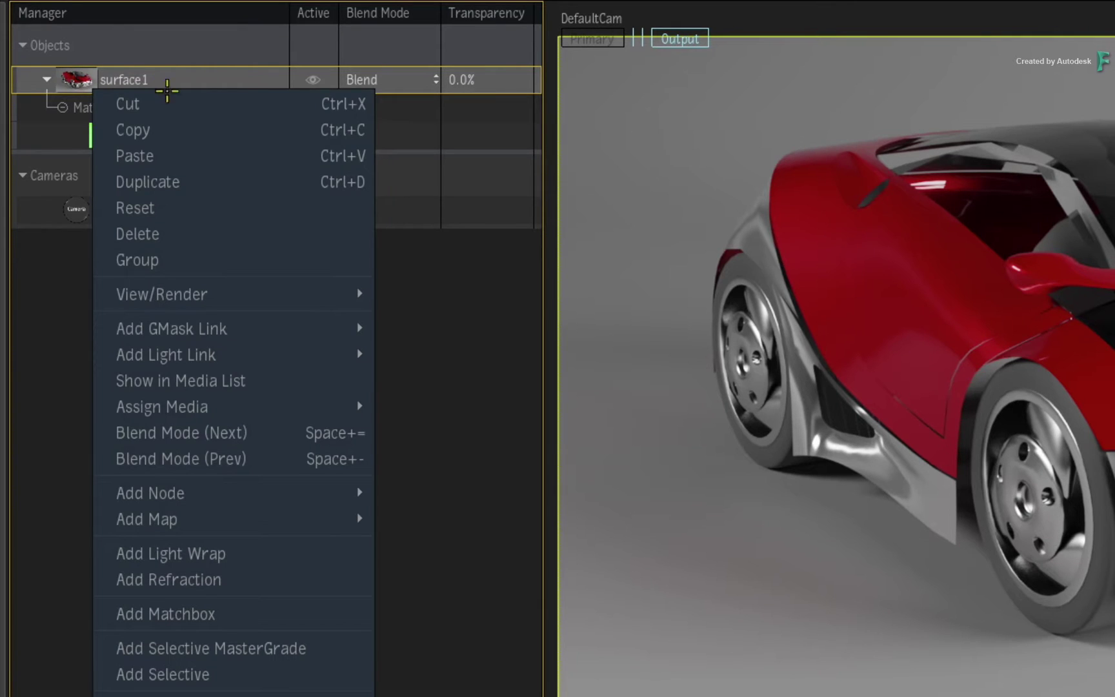
{"action": "left_click", "coordinate": [353, 642]}
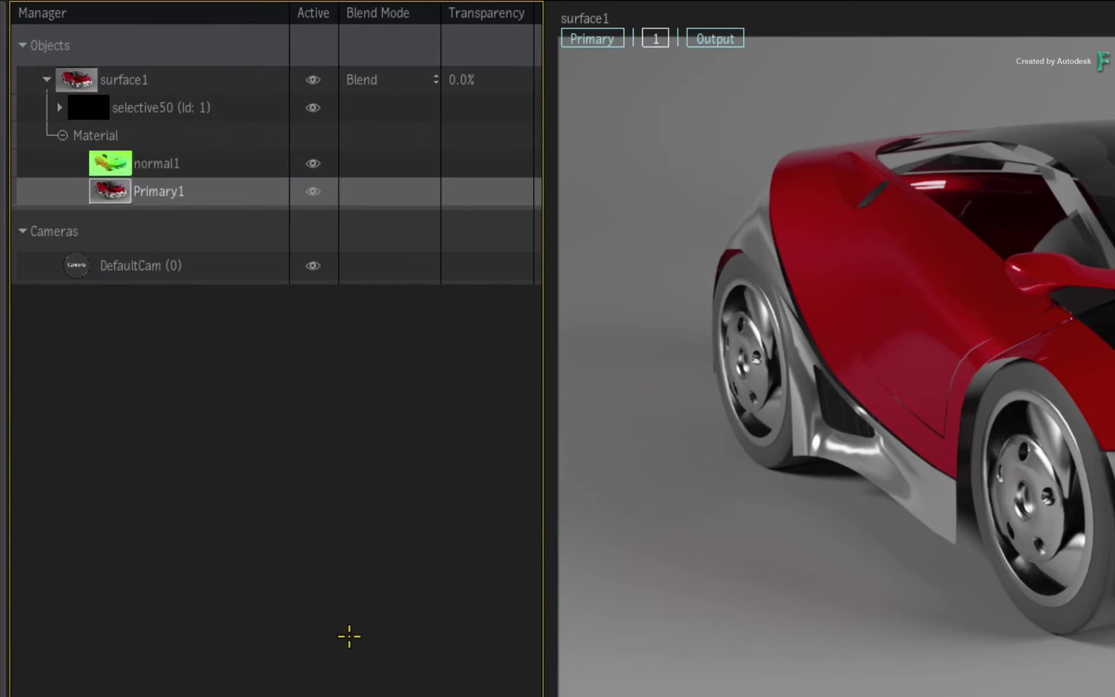
{"action": "left_click", "coordinate": [94, 111]}
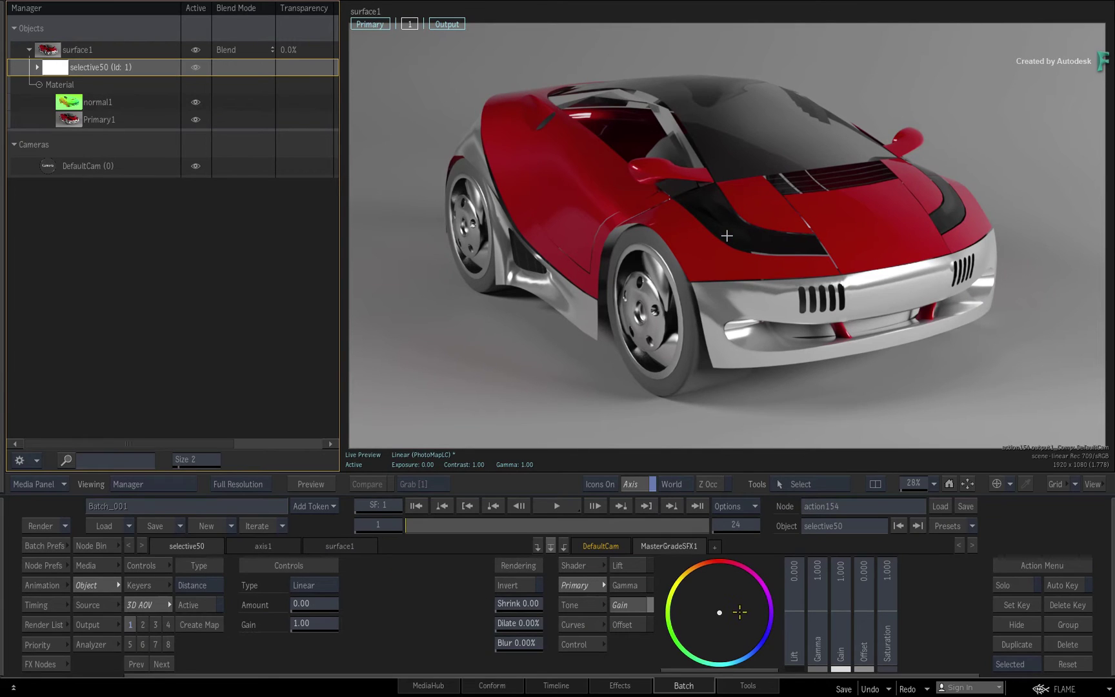
{"action": "left_click_drag", "start_coordinate": [743, 591], "coordinate": [865, 639]}
{"action": "left_click_drag", "start_coordinate": [818, 608], "coordinate": [870, 599]}
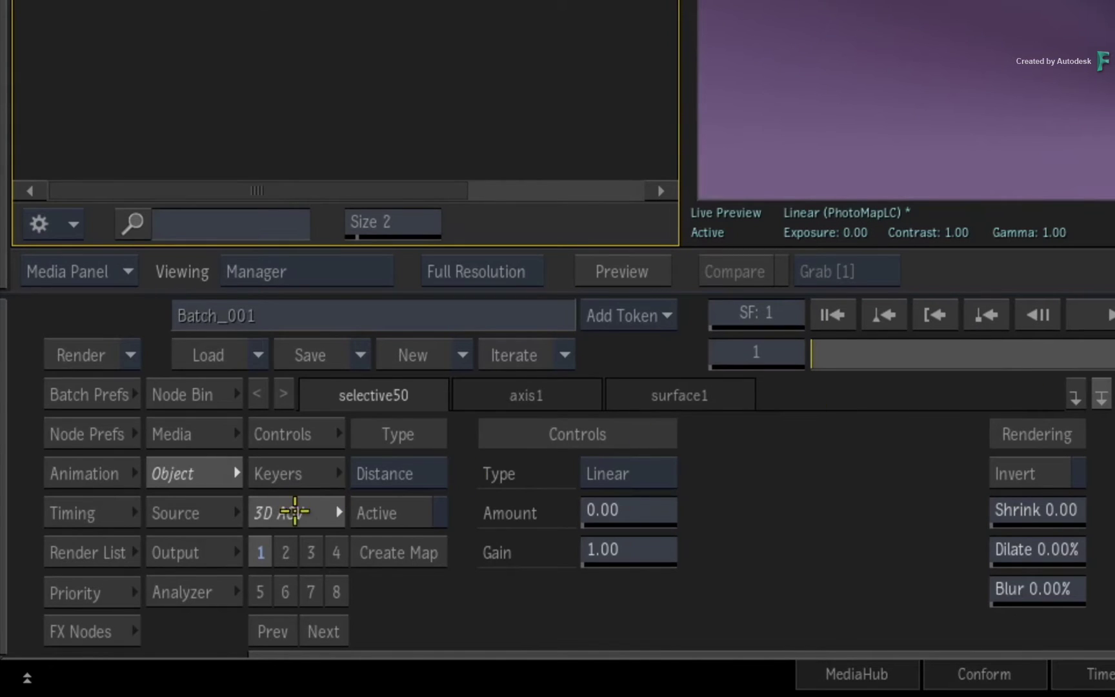
Step: Set the selective's 3D AOV type to Normals, activate it and view the selective matte
{"action": "left_click", "coordinate": [430, 474]}
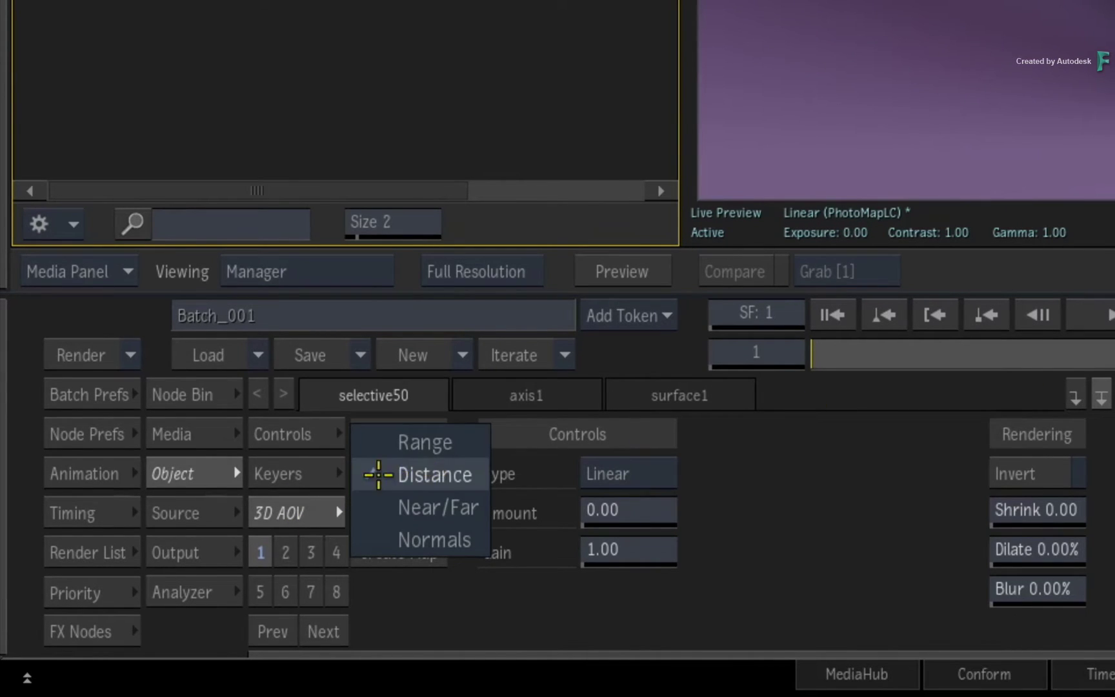
{"action": "left_click", "coordinate": [375, 539]}
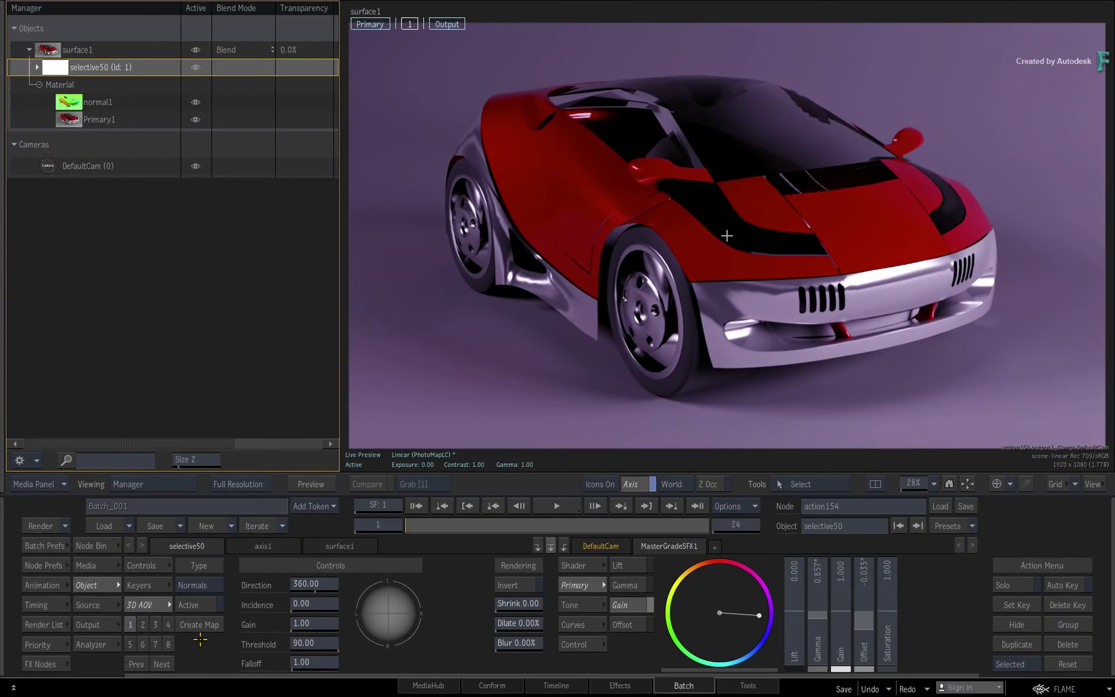
{"action": "left_click", "coordinate": [195, 605]}
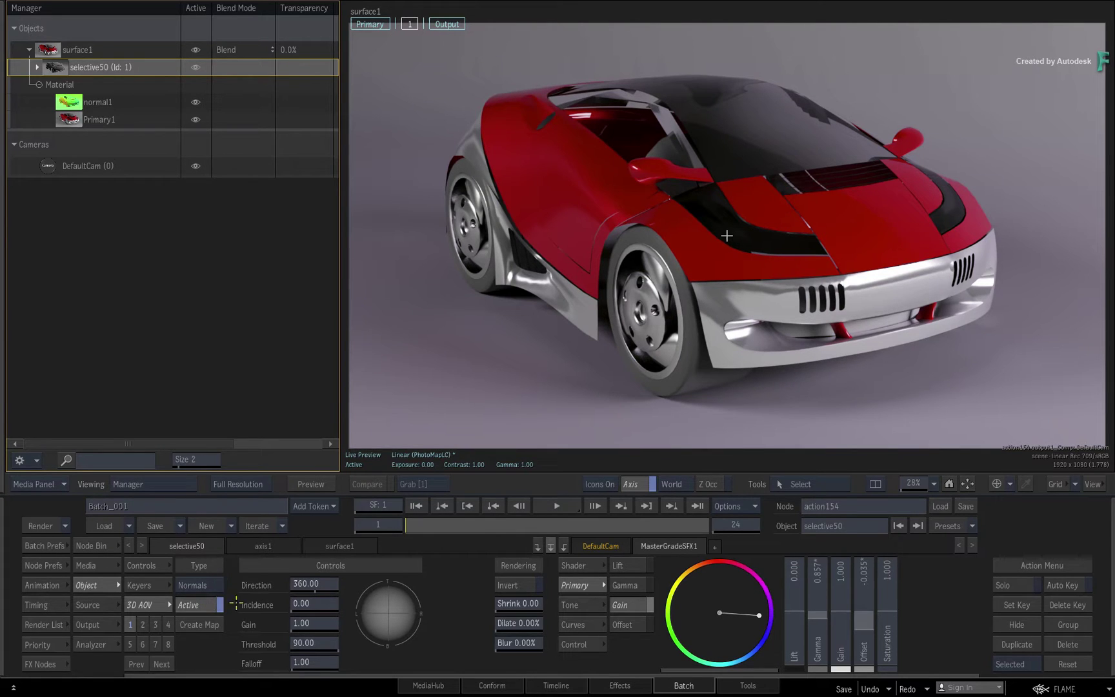
{"action": "key", "text": "F8"}
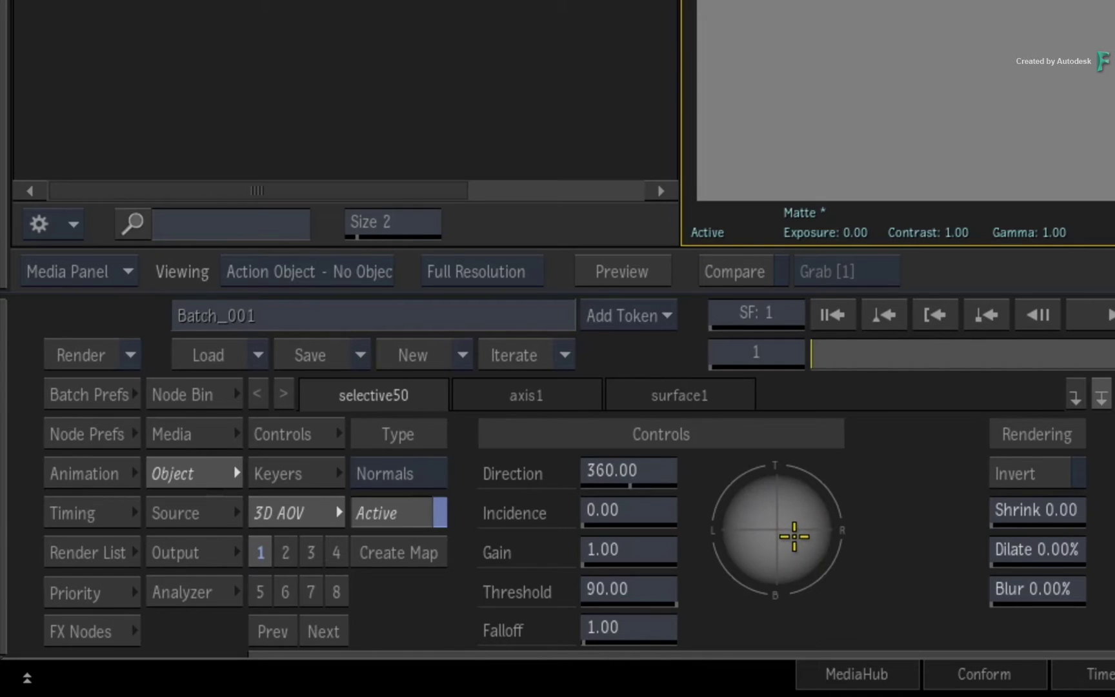
Step: Aim the normals matte at the car's side with direction 615.62, incidence 1.00, gain 1.52 and threshold 63.00
{"action": "left_click_drag", "start_coordinate": [776, 528], "coordinate": [714, 536]}
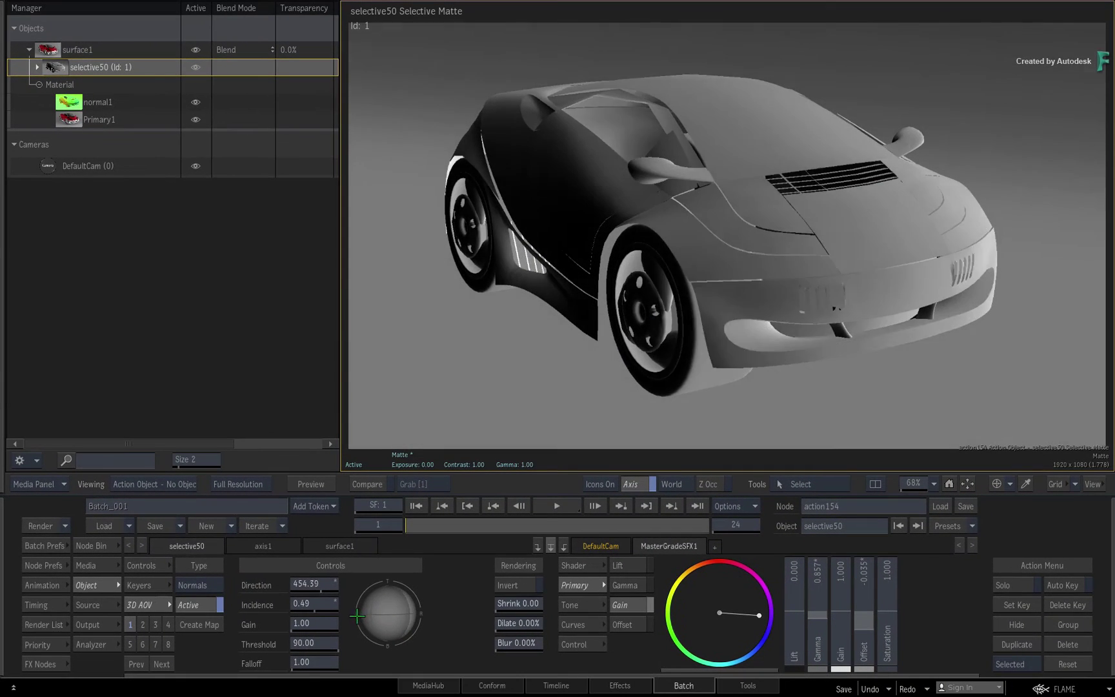
{"action": "left_click_drag", "start_coordinate": [358, 617], "coordinate": [384, 660]}
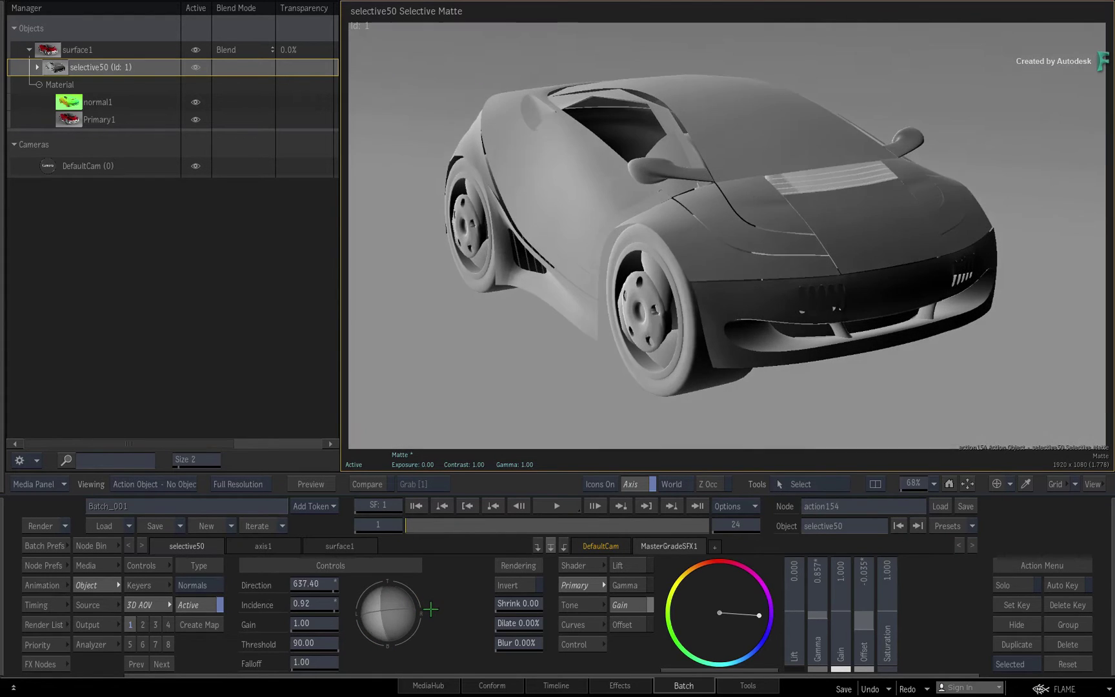
{"action": "left_click_drag", "start_coordinate": [430, 608], "coordinate": [426, 595]}
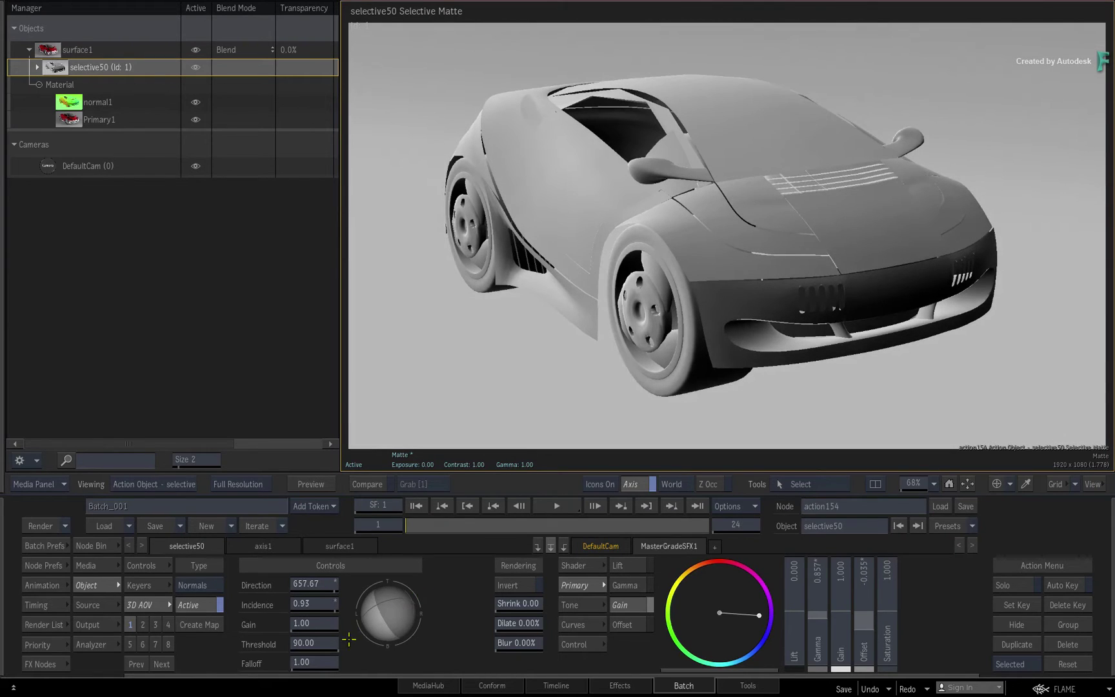
{"action": "left_click_drag", "start_coordinate": [336, 640], "coordinate": [413, 612]}
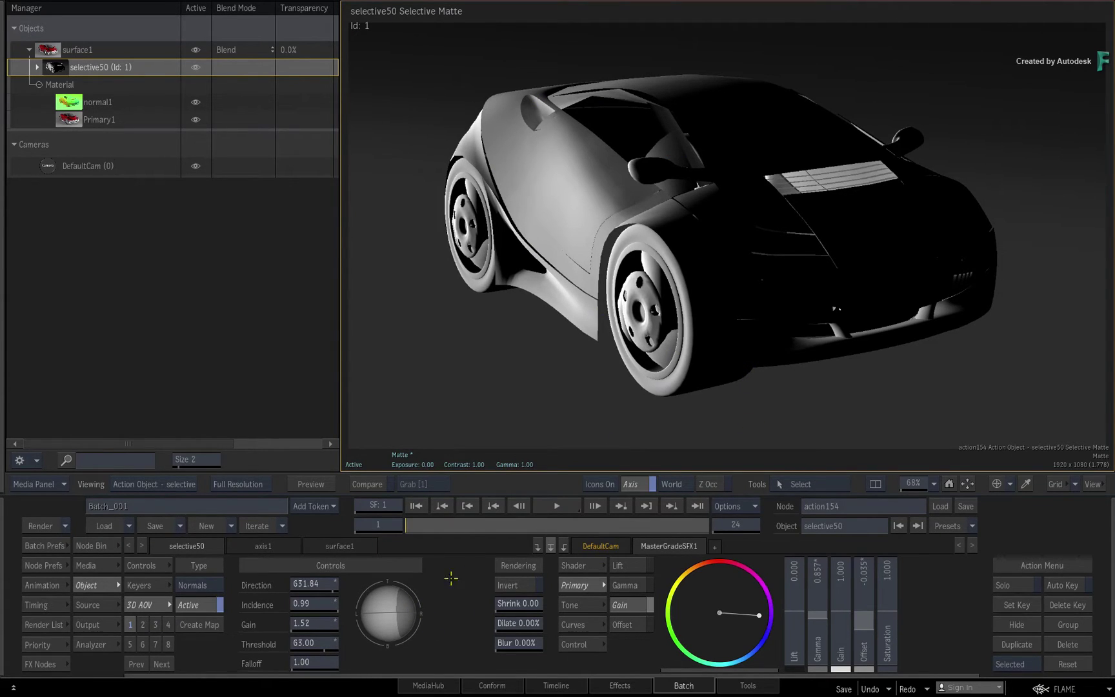
{"action": "left_click_drag", "start_coordinate": [413, 611], "coordinate": [411, 623]}
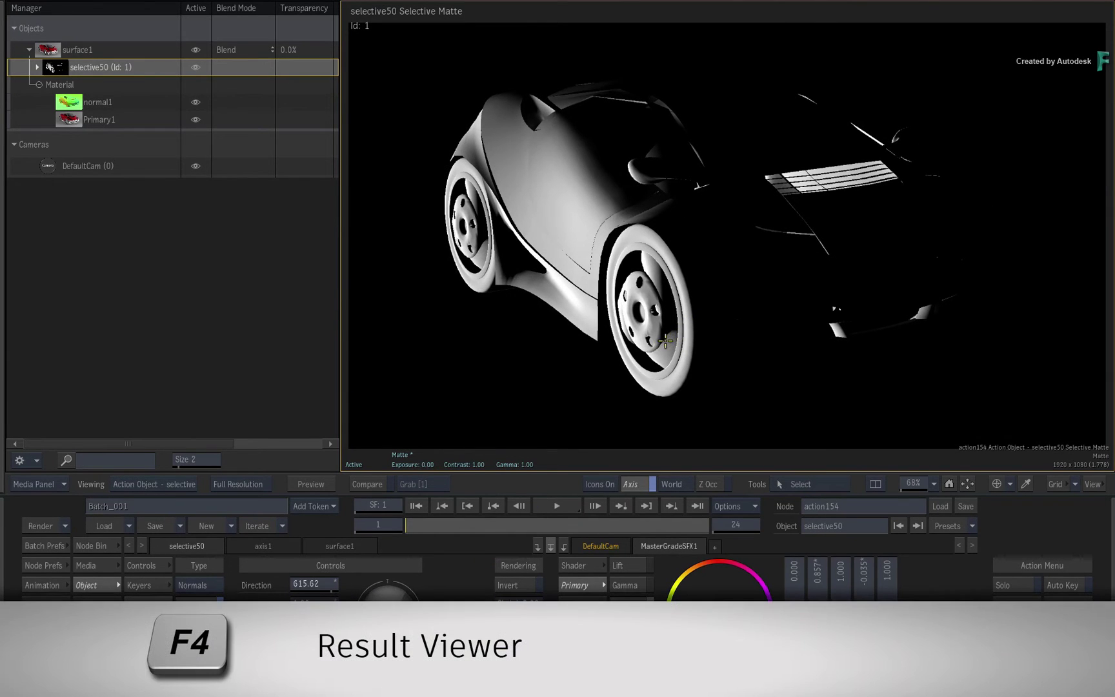
Step: View the graded result and refine the normals direction to 635.74
{"action": "key", "text": "F4"}
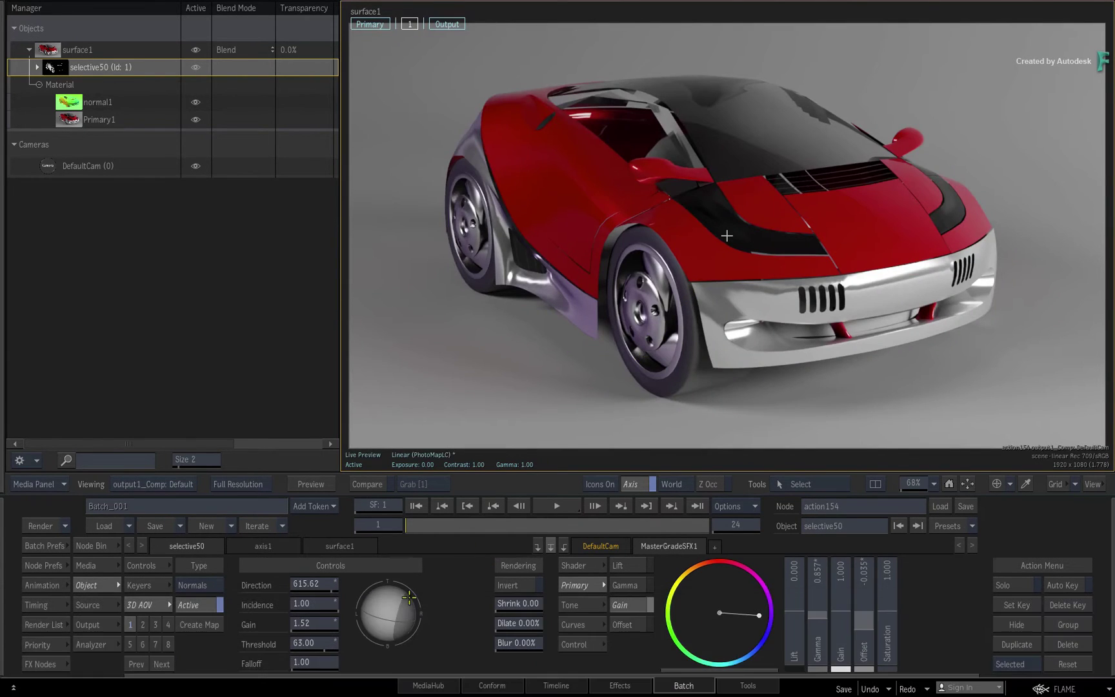
{"action": "left_click_drag", "start_coordinate": [410, 621], "coordinate": [417, 617]}
{"action": "mouse_move", "coordinate": [402, 627]}
{"action": "left_mouse_down"}
{"action": "mouse_move", "coordinate": [370, 579]}
{"action": "mouse_move", "coordinate": [386, 651]}
{"action": "mouse_move", "coordinate": [417, 625]}
{"action": "mouse_move", "coordinate": [421, 600]}
{"action": "left_mouse_up"}
Step: Look over the selective's keyer, general and 3D AOV controls, including the matte blur setting
{"action": "left_click", "coordinate": [158, 586]}
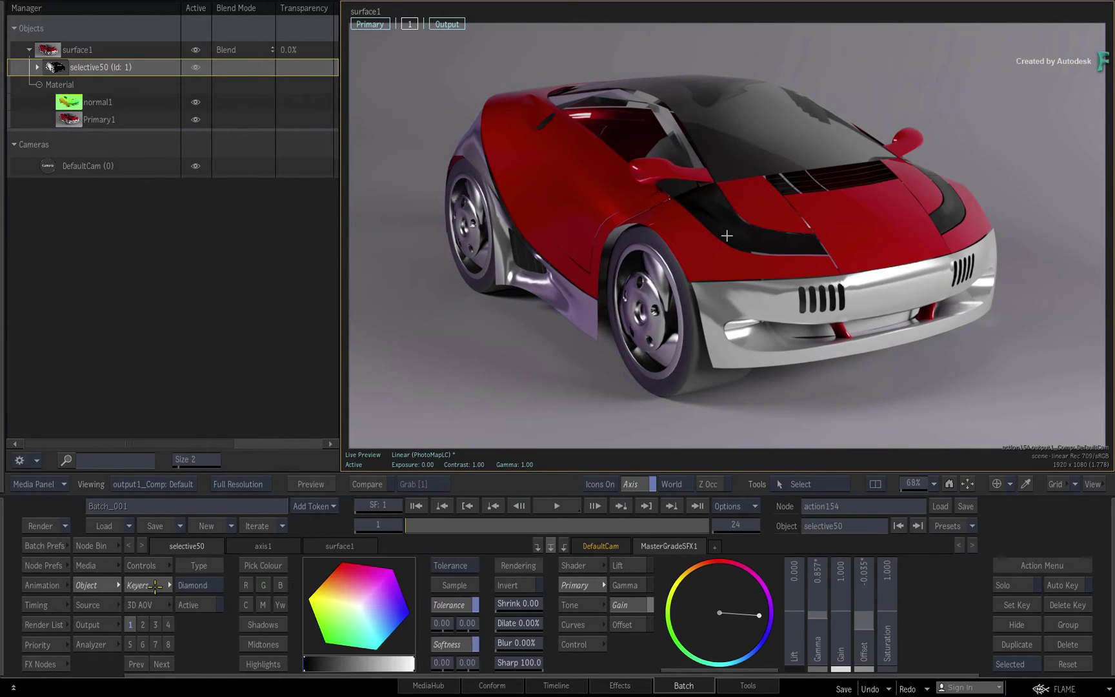
{"action": "left_click", "coordinate": [152, 565]}
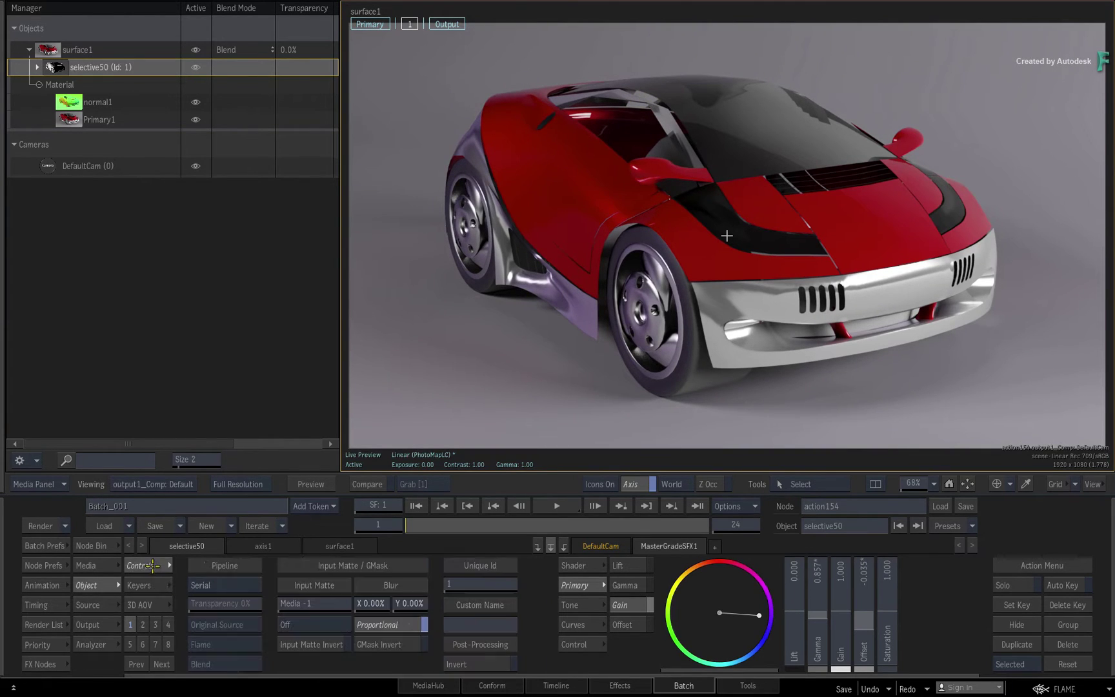
{"action": "left_click", "coordinate": [152, 604]}
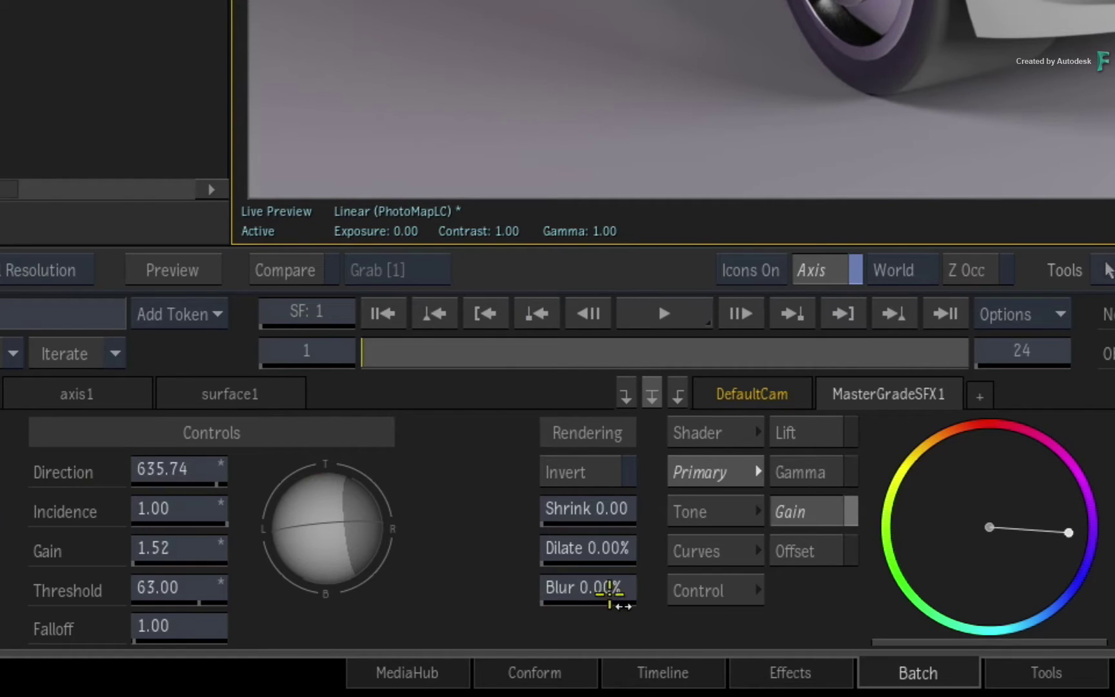
{"action": "left_click_drag", "start_coordinate": [598, 593], "coordinate": [930, 490]}
{"action": "left_click_drag", "start_coordinate": [694, 593], "coordinate": [417, 644]}
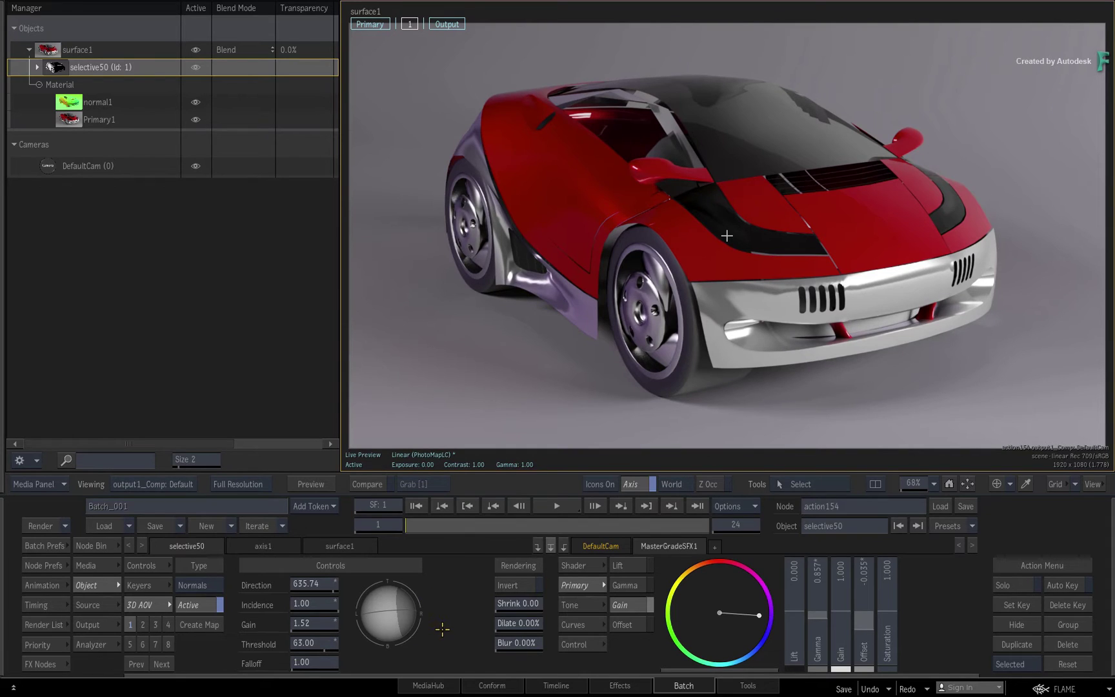
Step: Shift the MasterGrade's gain tint further towards blue, with lift -0.023 and offset -0.027
{"action": "mouse_move", "coordinate": [794, 617]}
{"action": "left_mouse_down"}
{"action": "mouse_move", "coordinate": [794, 603]}
{"action": "mouse_move", "coordinate": [789, 618]}
{"action": "mouse_move", "coordinate": [727, 628]}
{"action": "mouse_move", "coordinate": [735, 651]}
{"action": "left_mouse_up"}
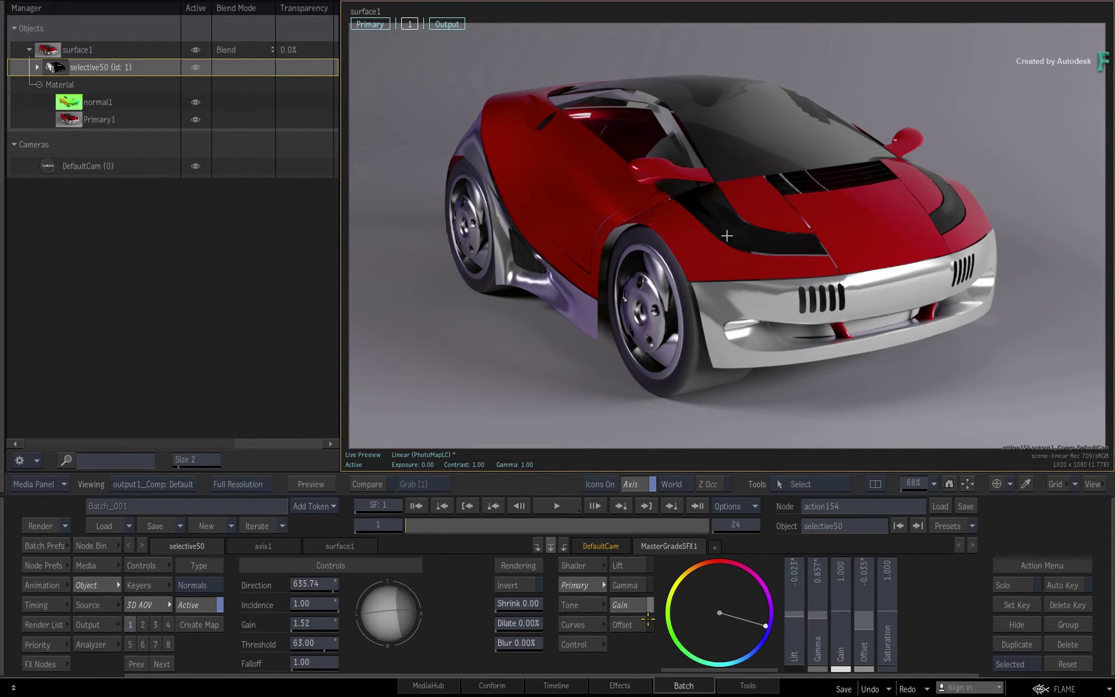
{"action": "mouse_move", "coordinate": [864, 634]}
{"action": "left_mouse_down"}
{"action": "mouse_move", "coordinate": [847, 634]}
{"action": "mouse_move", "coordinate": [868, 632]}
{"action": "left_mouse_up"}
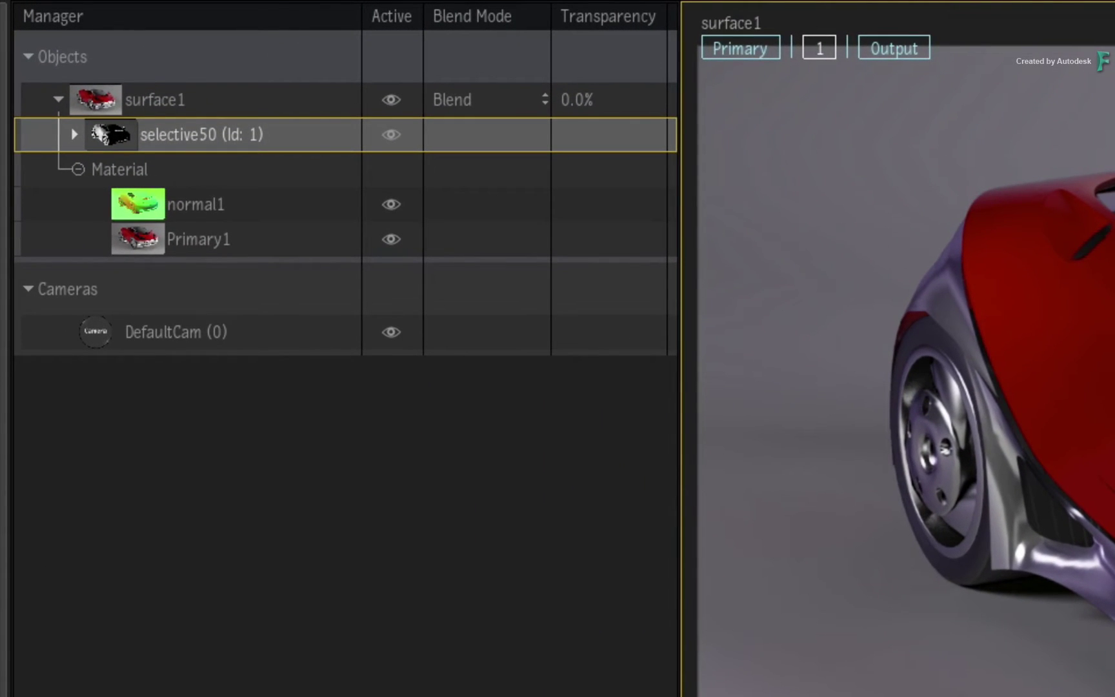
Step: Check surface1 and its selective in the Manager, and filter the Action node bin for nodes starting with L
{"action": "left_click", "coordinate": [98, 94]}
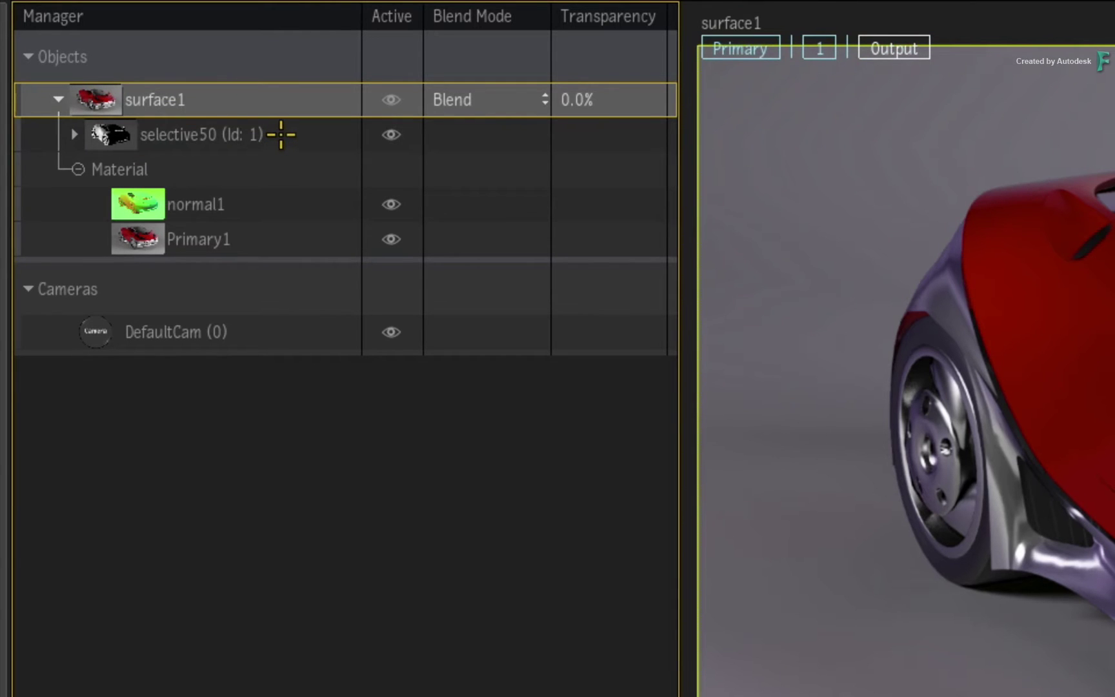
{"action": "left_click", "coordinate": [119, 136]}
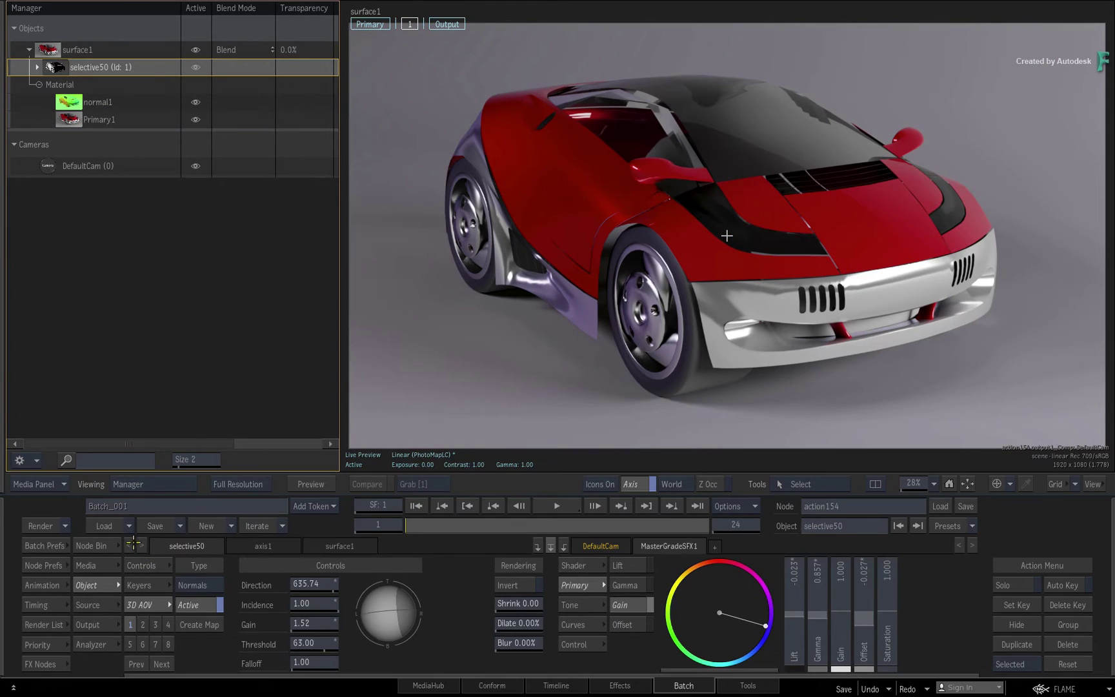
{"action": "left_click", "coordinate": [111, 546]}
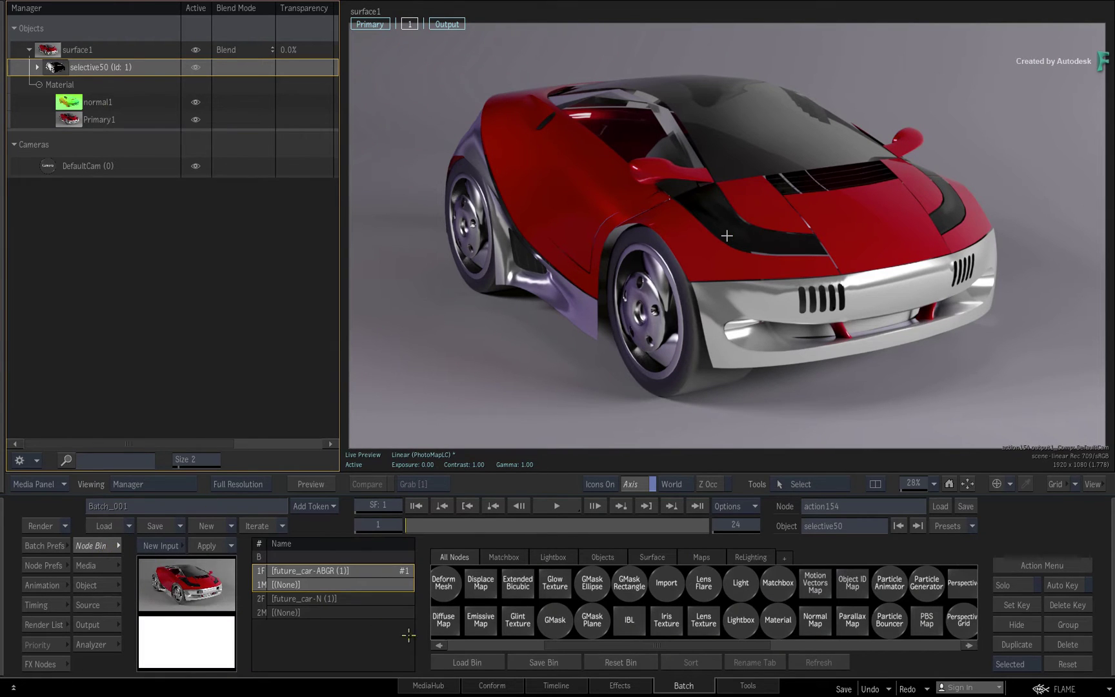
{"action": "key", "text": "l"}
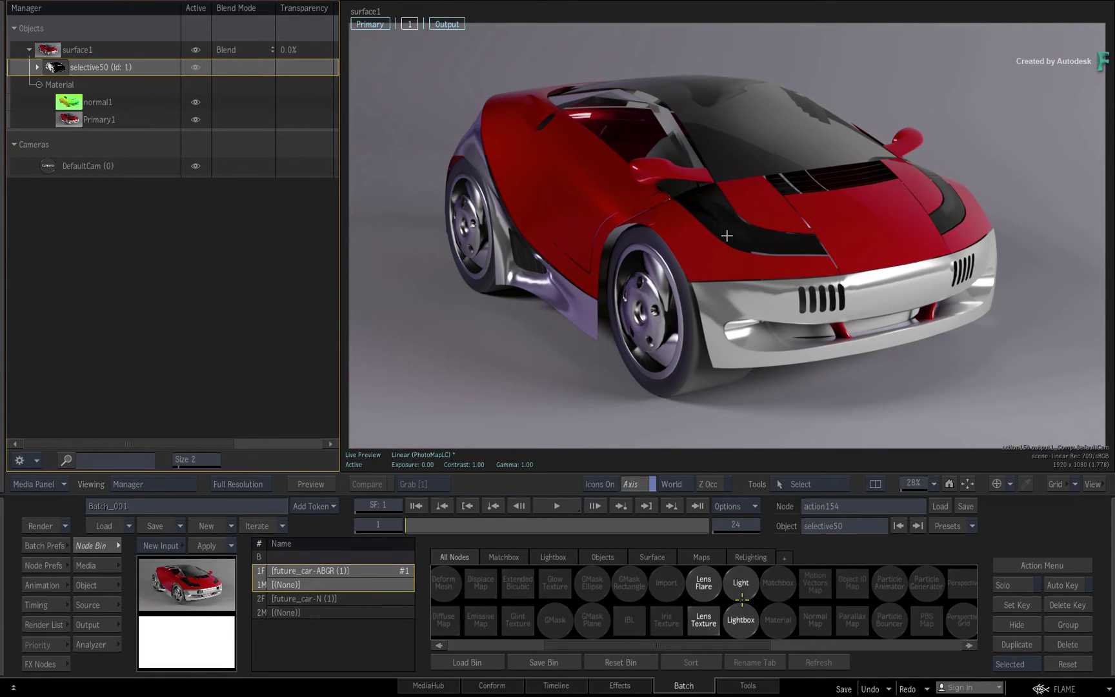
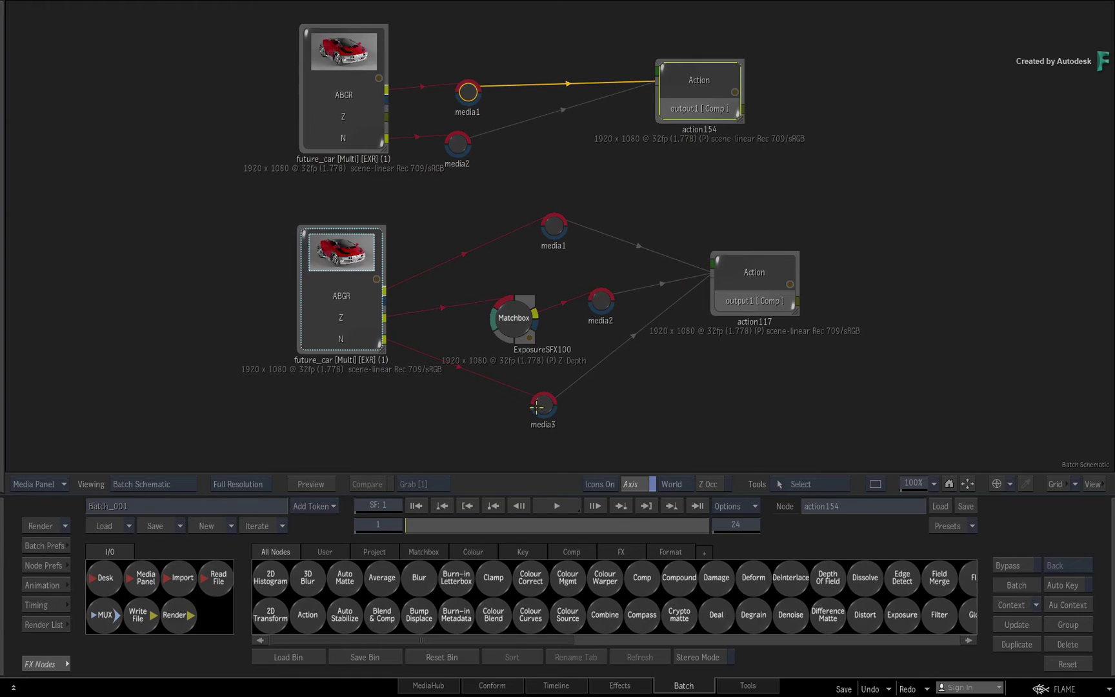
Step: Nudge the lower future_car clip and Matchbox node slightly, and open the ExposureSFX100 Matchbox to view its Z-depth result
{"action": "left_click_drag", "start_coordinate": [340, 254], "coordinate": [344, 252]}
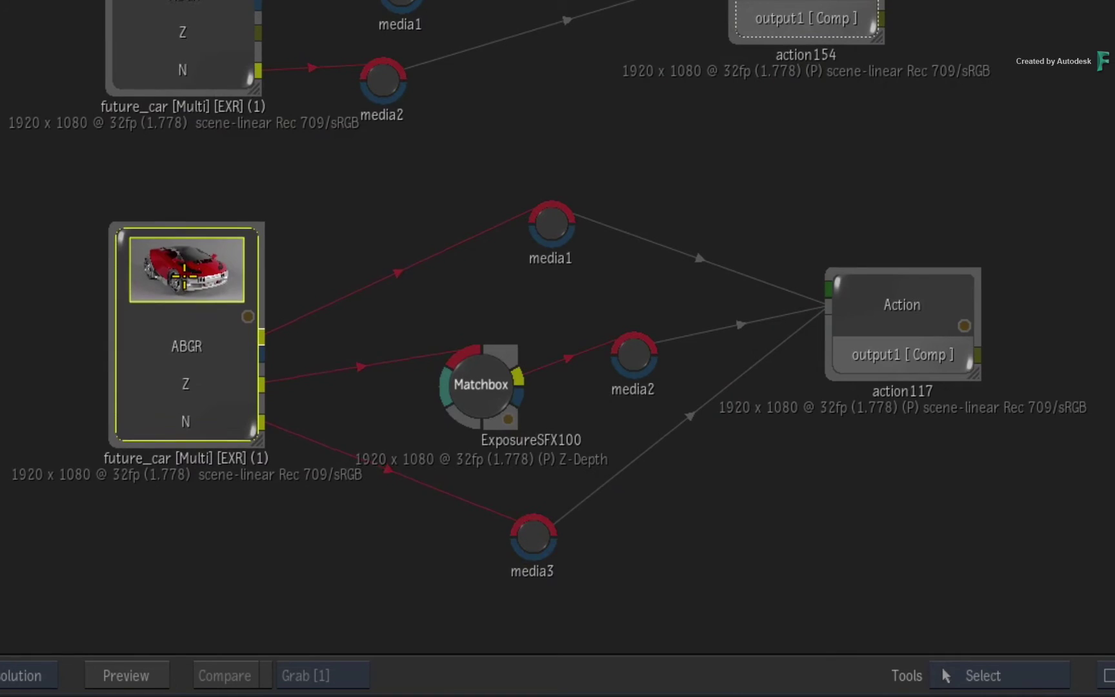
{"action": "left_click_drag", "start_coordinate": [184, 276], "coordinate": [190, 290]}
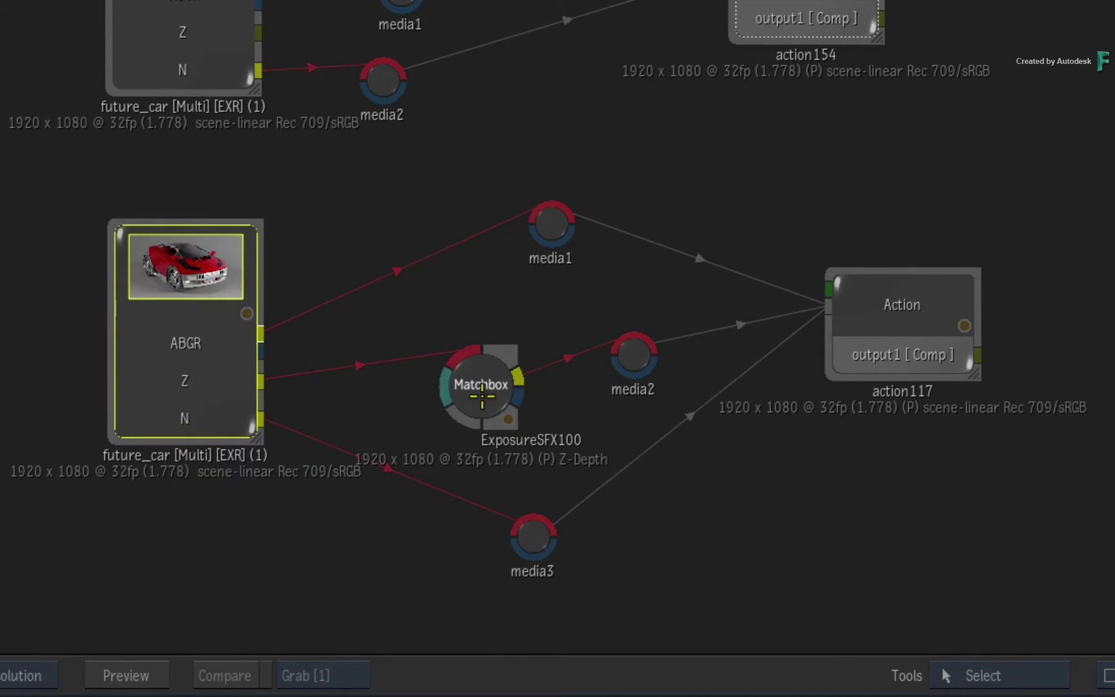
{"action": "left_click_drag", "start_coordinate": [482, 395], "coordinate": [486, 392]}
{"action": "double_click", "coordinate": [486, 392]}
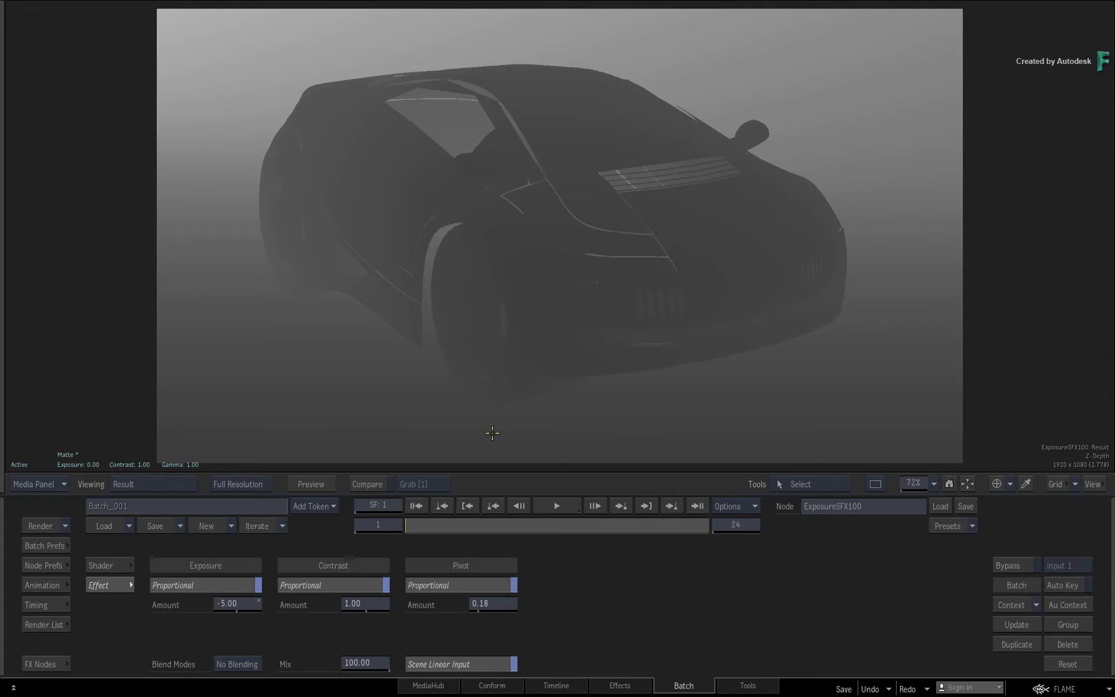
Step: Open the lower Action node, action117, and compare its ExposureSFX100 depth and future_car-N normals media inputs
{"action": "key", "text": "Escape"}
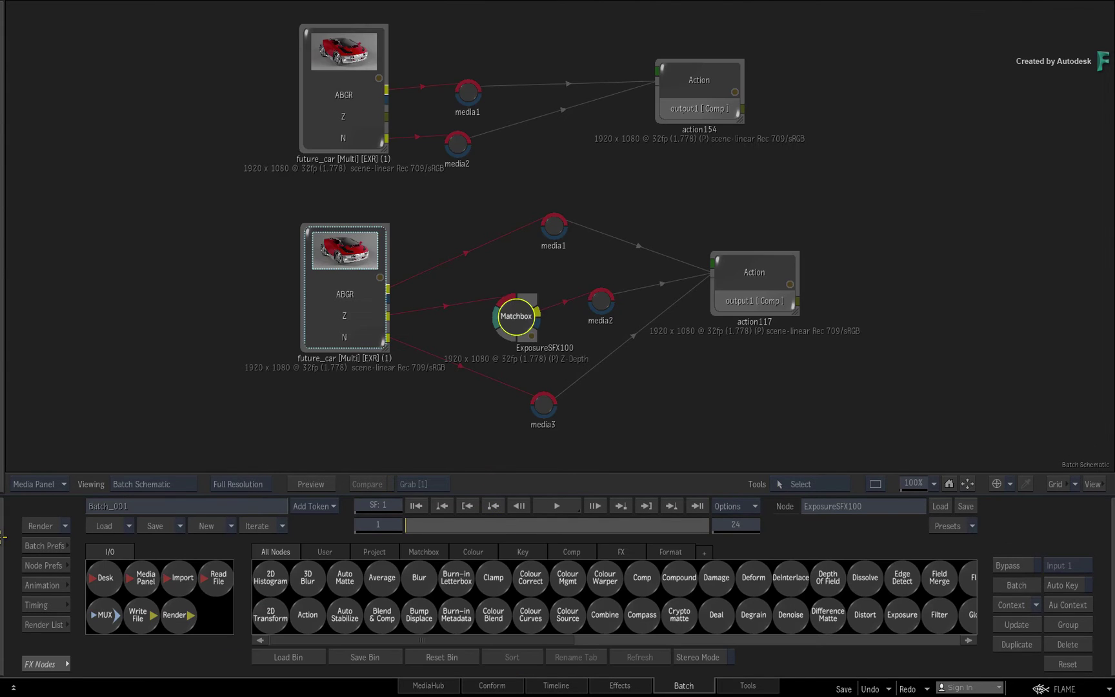
{"action": "left_click_drag", "start_coordinate": [747, 272], "coordinate": [734, 282]}
{"action": "double_click", "coordinate": [732, 285]}
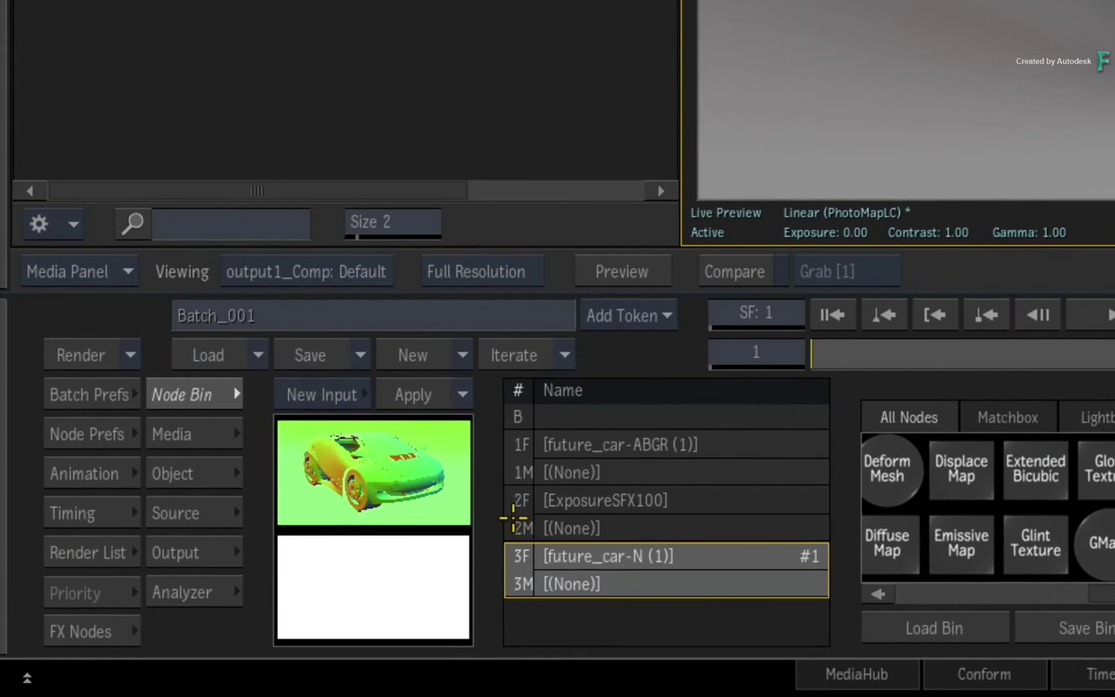
{"action": "left_click", "coordinate": [513, 518]}
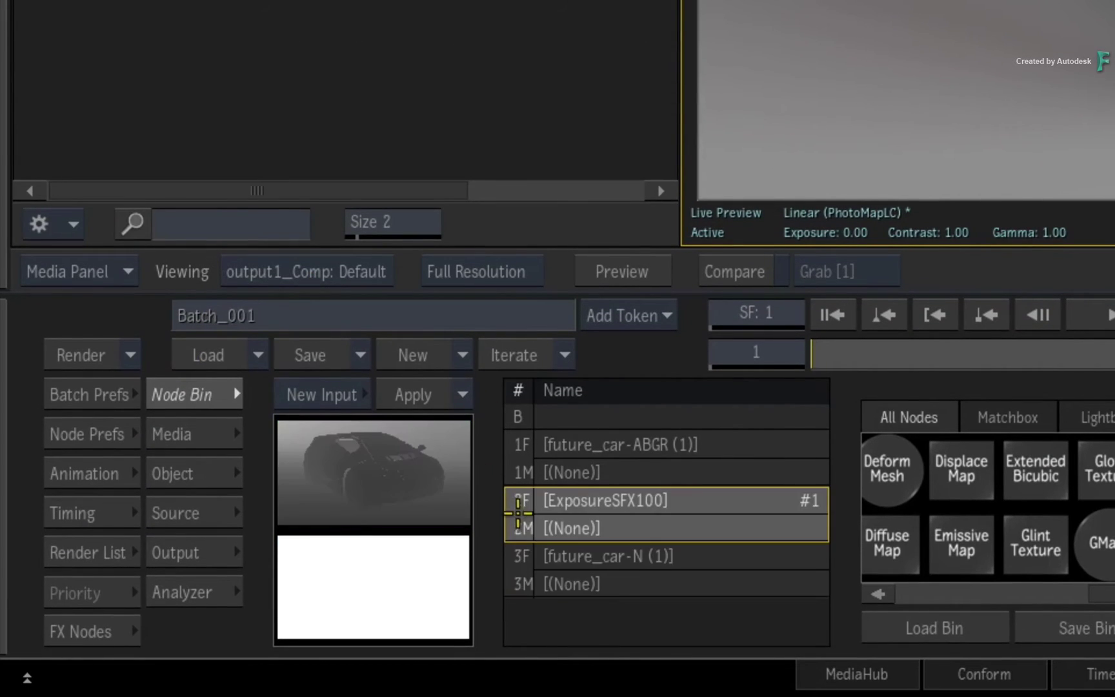
{"action": "left_click", "coordinate": [520, 558]}
{"action": "left_click", "coordinate": [521, 531]}
{"action": "left_click", "coordinate": [523, 575]}
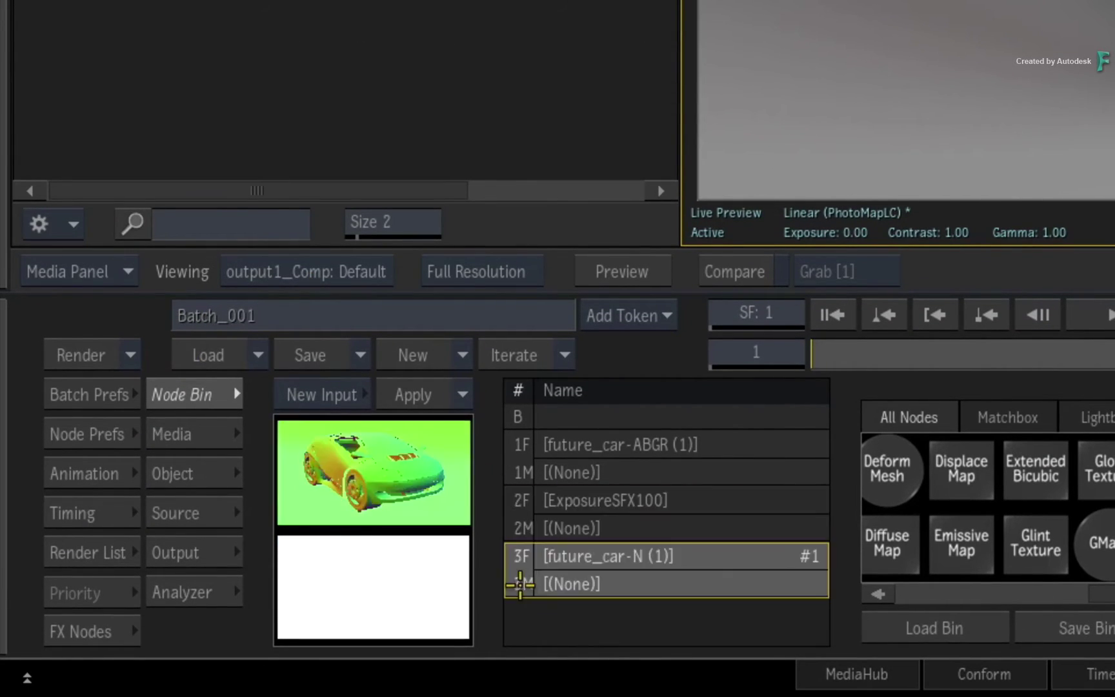
Step: Add a Z-Depth map to surface1 using the ExposureSFX100 media
{"action": "left_click", "coordinate": [518, 521]}
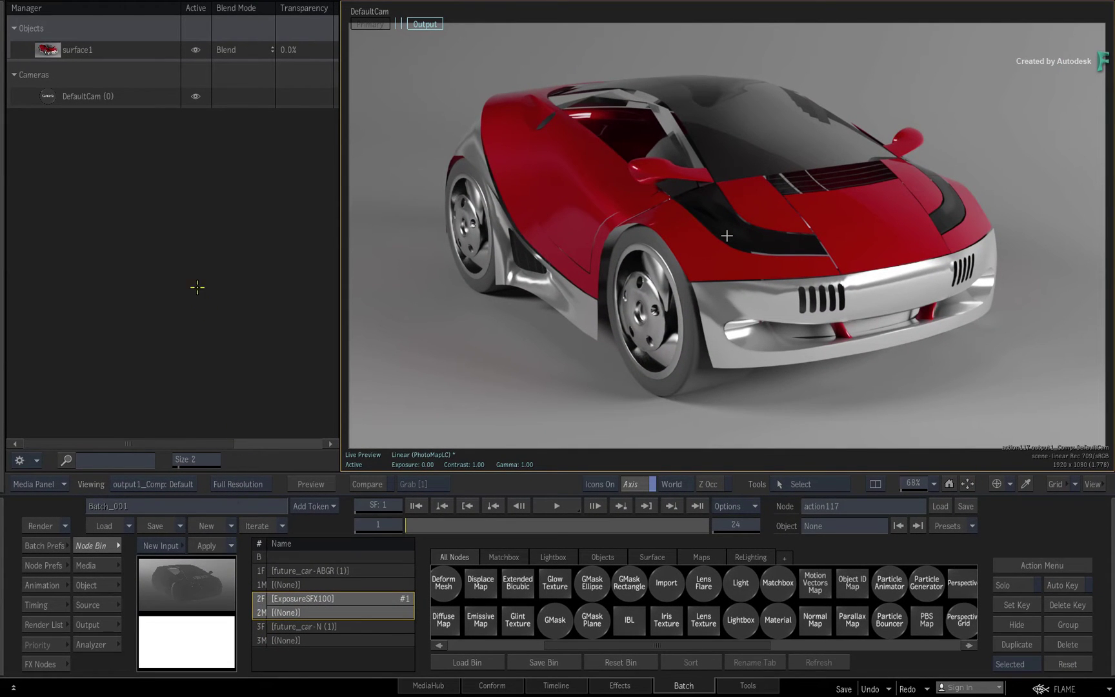
{"action": "left_click", "coordinate": [57, 55]}
{"action": "right_click", "coordinate": [48, 50]}
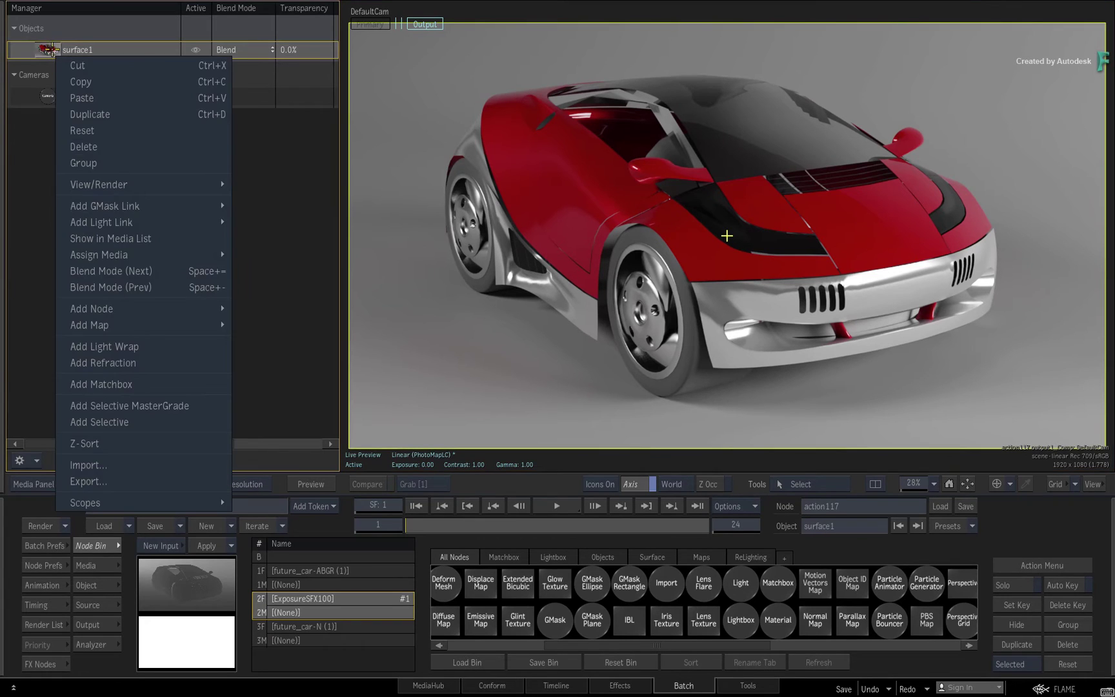
{"action": "mouse_move", "coordinate": [146, 324]}
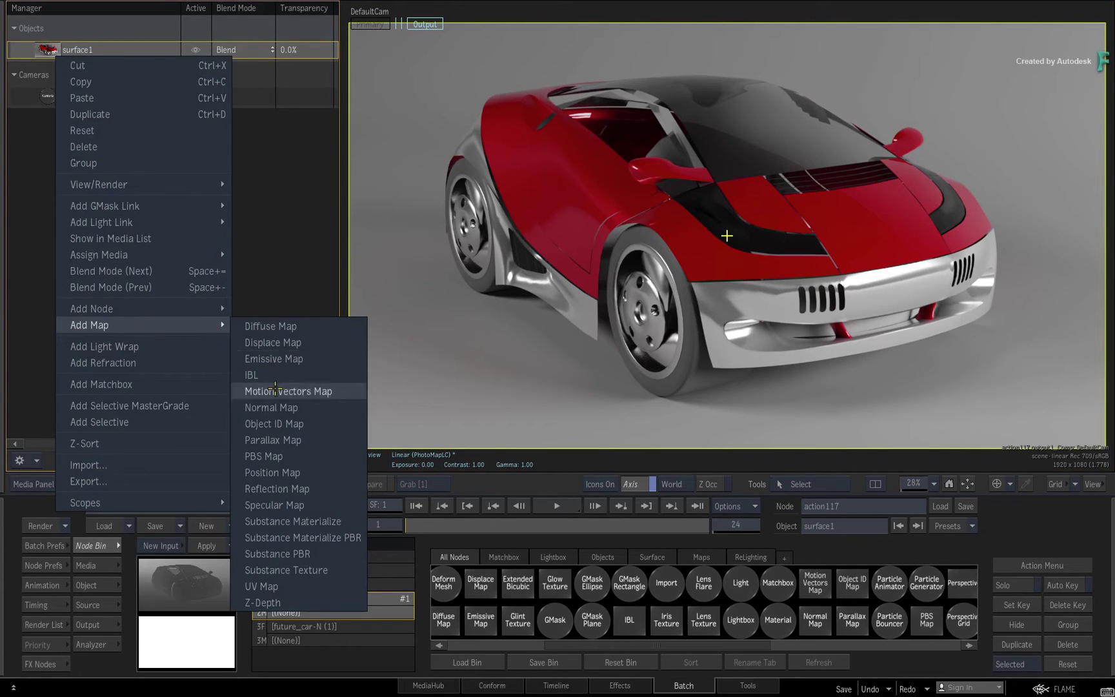
{"action": "left_click", "coordinate": [284, 598]}
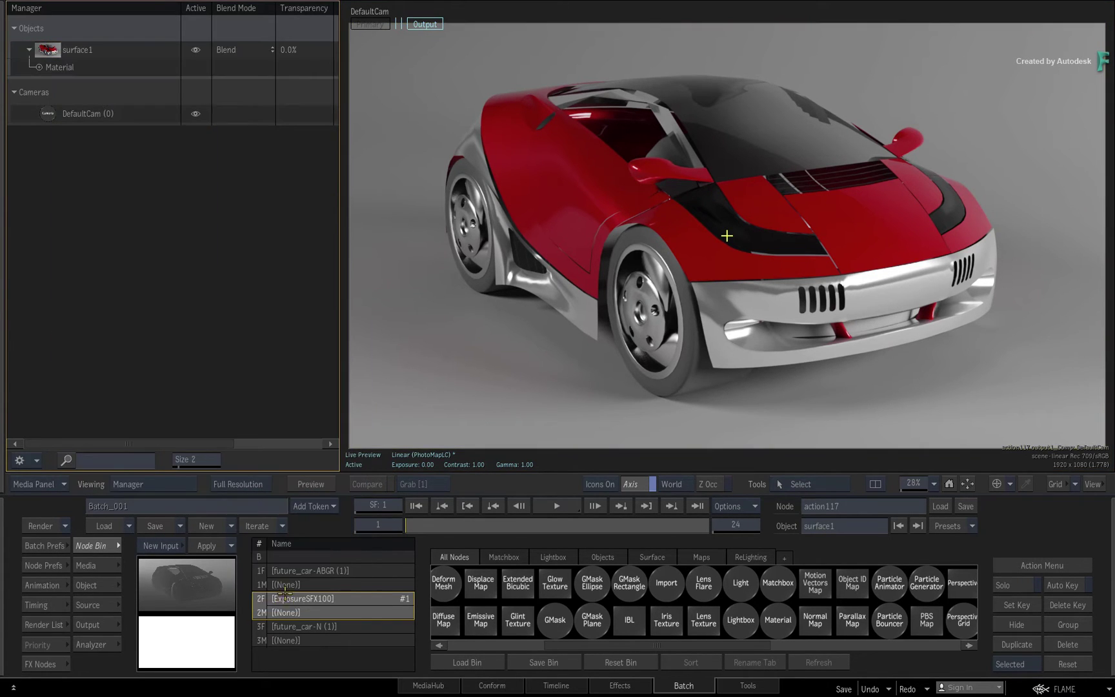
Step: Add a Normal Map to surface1 using the future_car-N media
{"action": "left_click", "coordinate": [263, 630]}
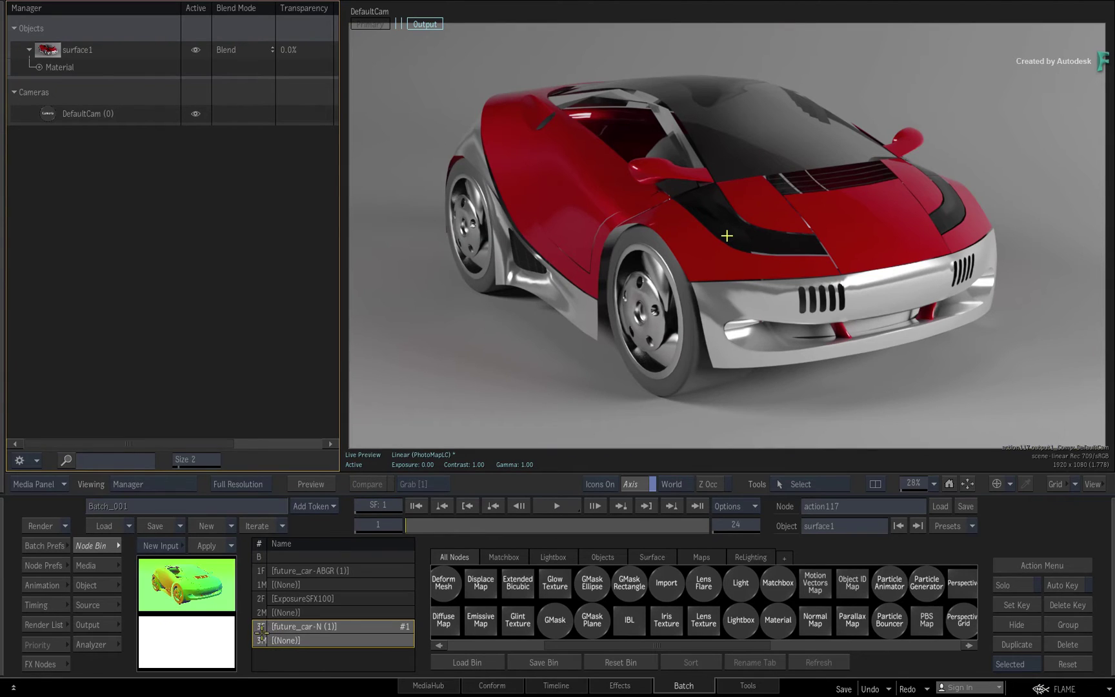
{"action": "right_click", "coordinate": [53, 56]}
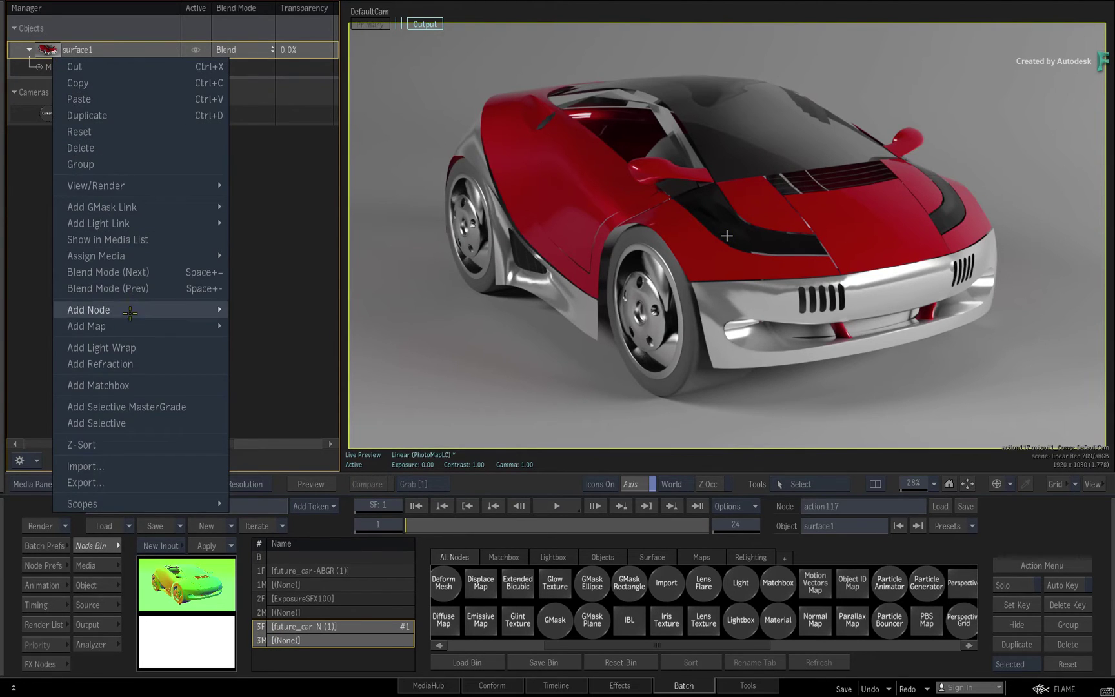
{"action": "mouse_move", "coordinate": [130, 326]}
{"action": "left_click", "coordinate": [287, 410]}
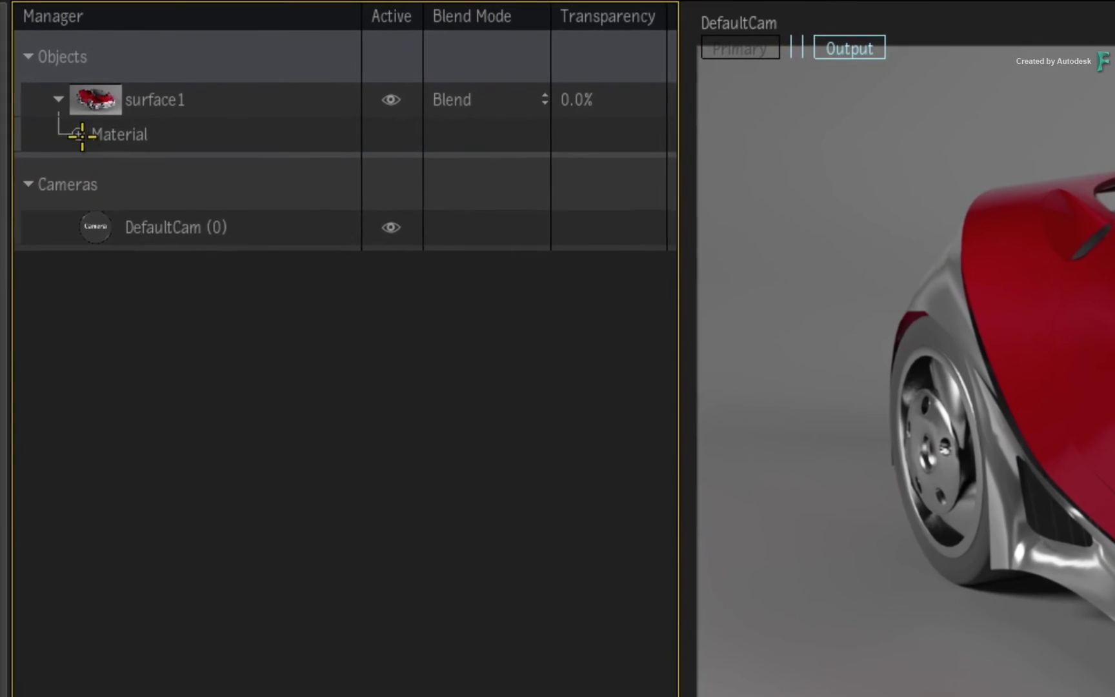
Step: Check both maps under surface1's Material group and enable Displace Vertices rendering for the Z-Depth map
{"action": "left_click", "coordinate": [36, 67]}
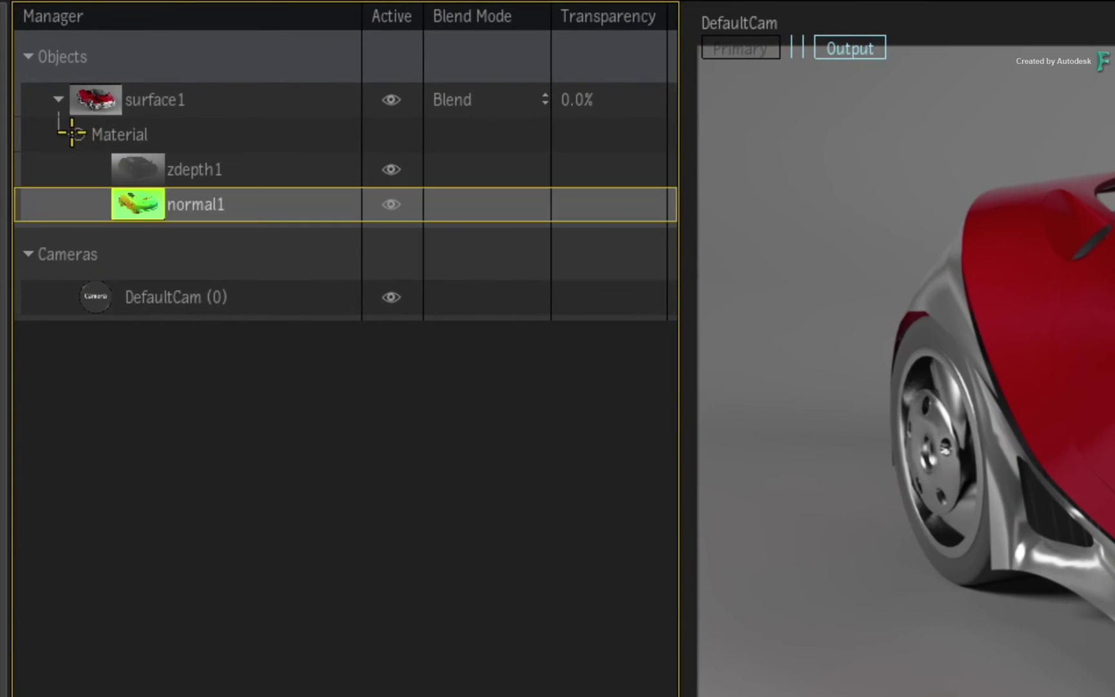
{"action": "left_click", "coordinate": [137, 165]}
{"action": "left_click", "coordinate": [137, 194]}
{"action": "left_click", "coordinate": [138, 170]}
{"action": "left_click", "coordinate": [133, 195]}
{"action": "left_click", "coordinate": [131, 170]}
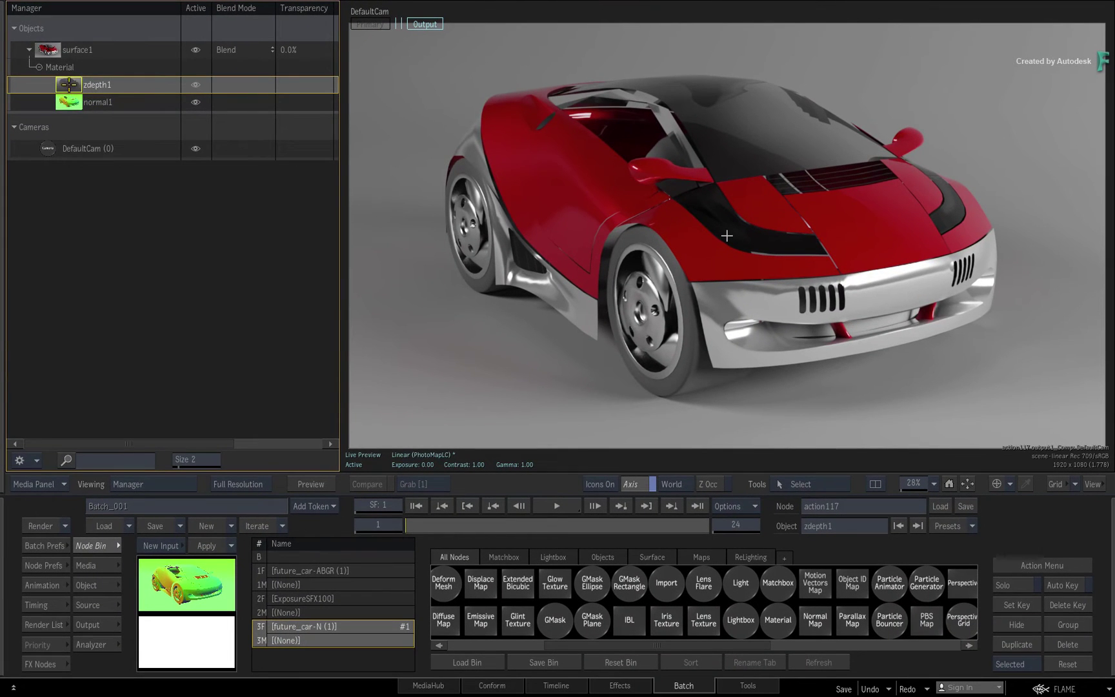
{"action": "double_click", "coordinate": [69, 85]}
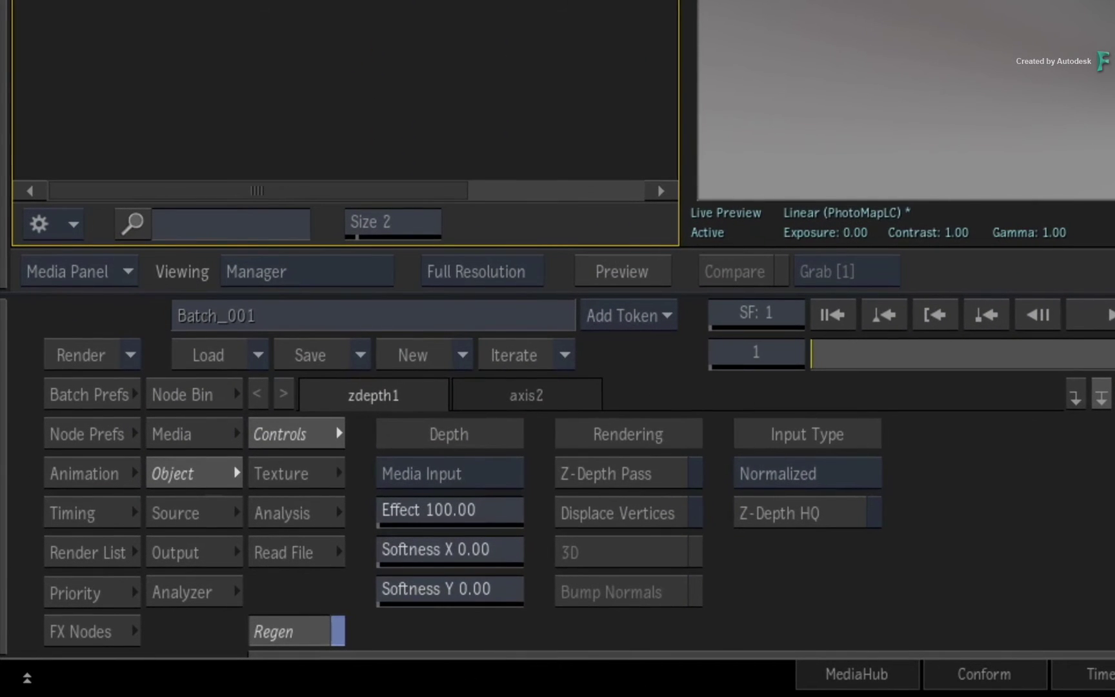
{"action": "left_click", "coordinate": [610, 512]}
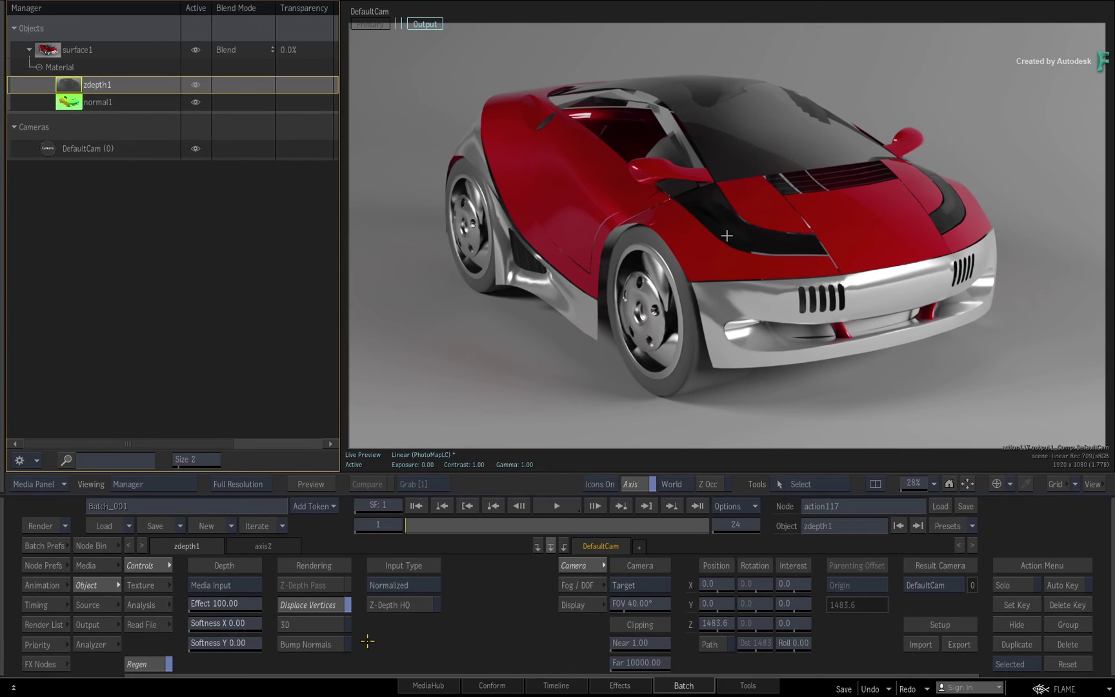
Step: Add a light to the scene and position it above and behind the car at about Y 1010, Z -1579
{"action": "left_click", "coordinate": [97, 547]}
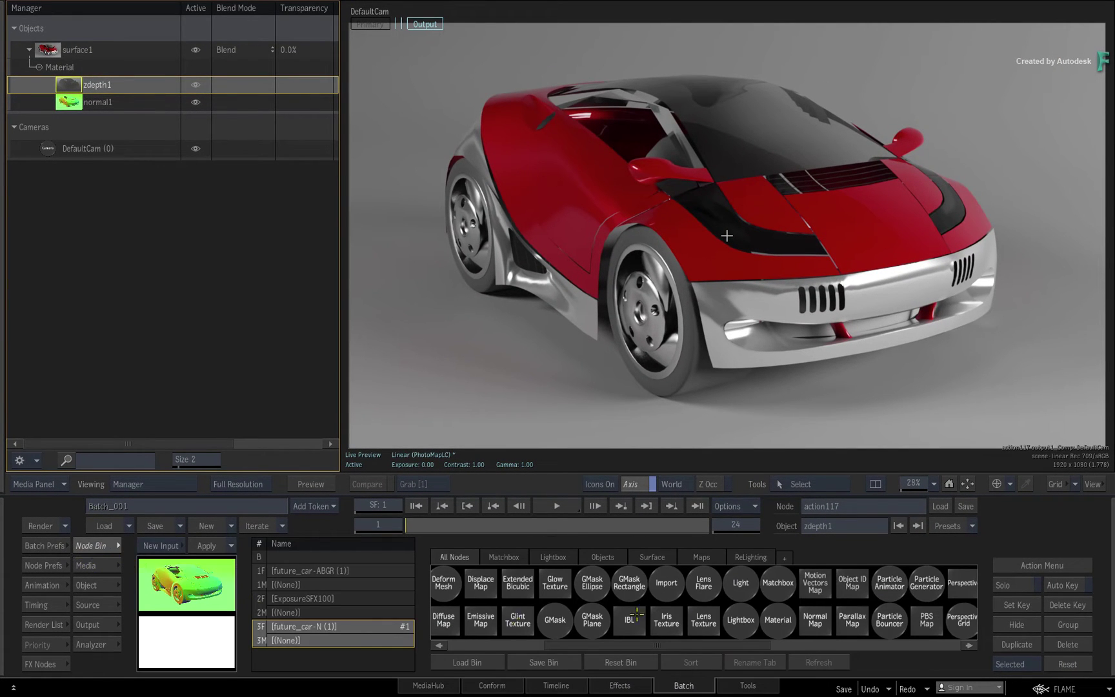
{"action": "left_click_drag", "start_coordinate": [744, 586], "coordinate": [586, 260]}
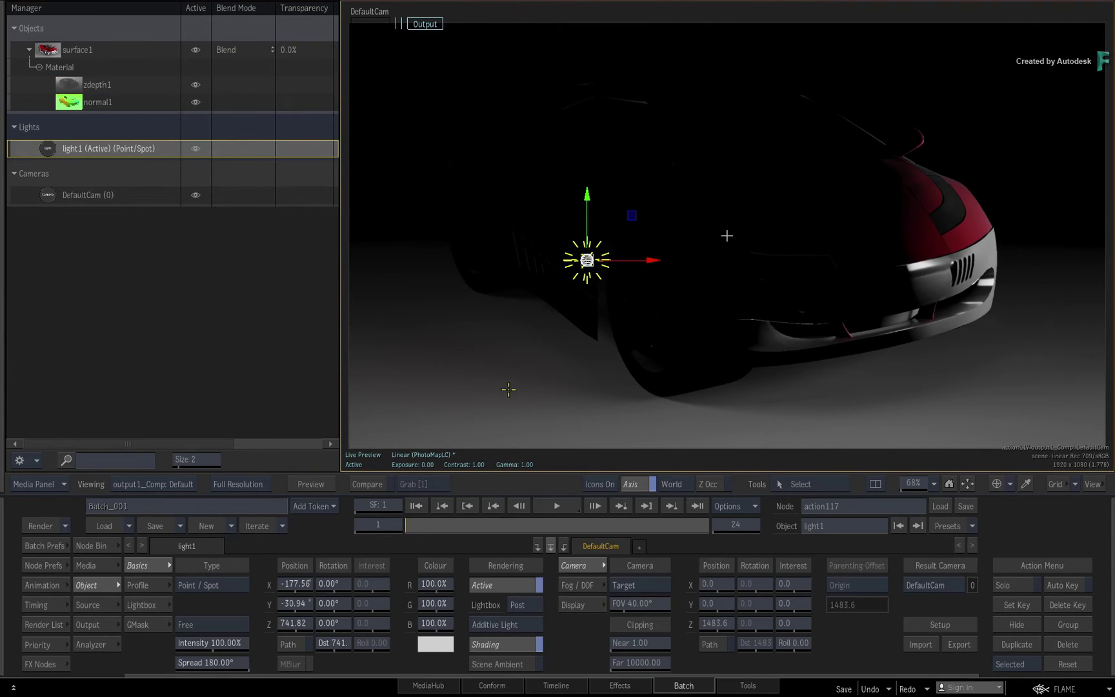
{"action": "left_click_drag", "start_coordinate": [308, 623], "coordinate": [384, 644]}
{"action": "left_click_drag", "start_coordinate": [307, 622], "coordinate": [414, 528]}
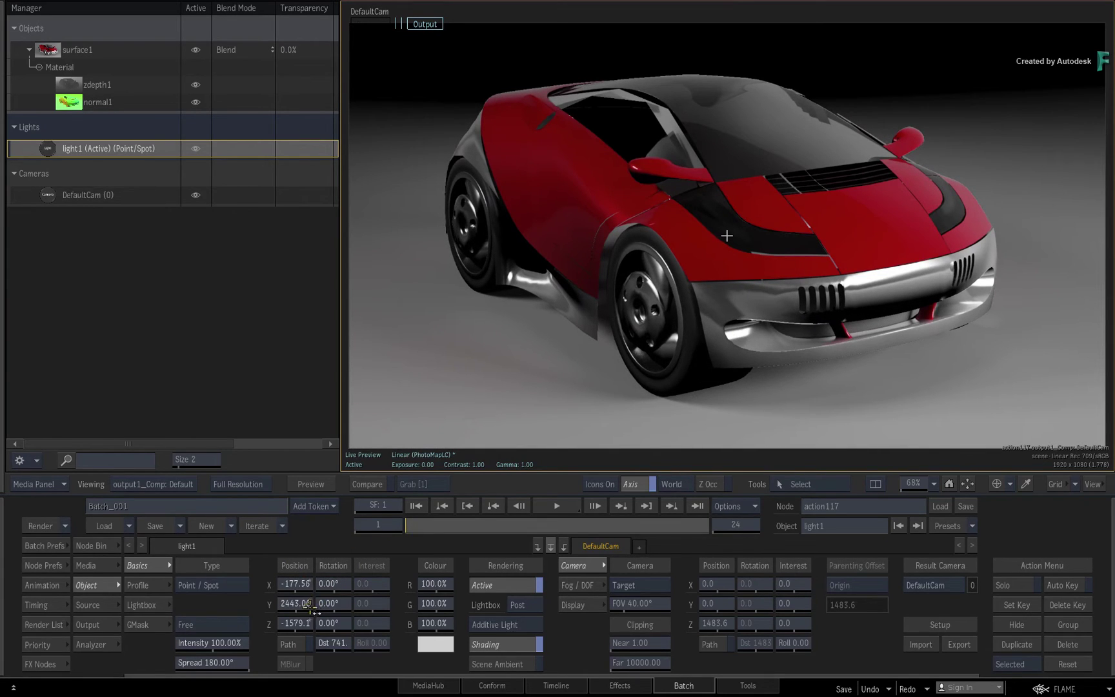
{"action": "left_click_drag", "start_coordinate": [309, 607], "coordinate": [254, 585]}
Step: Change the light's type to Ambient and set its shade to 0%
{"action": "left_click", "coordinate": [230, 583]}
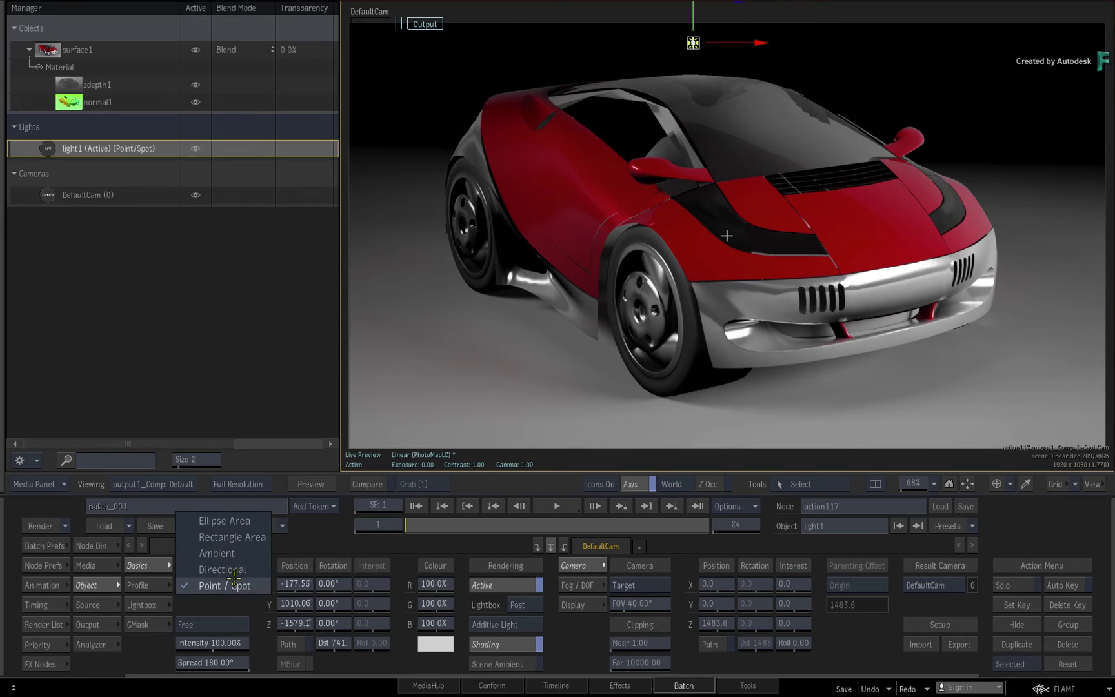
{"action": "left_click", "coordinate": [236, 554]}
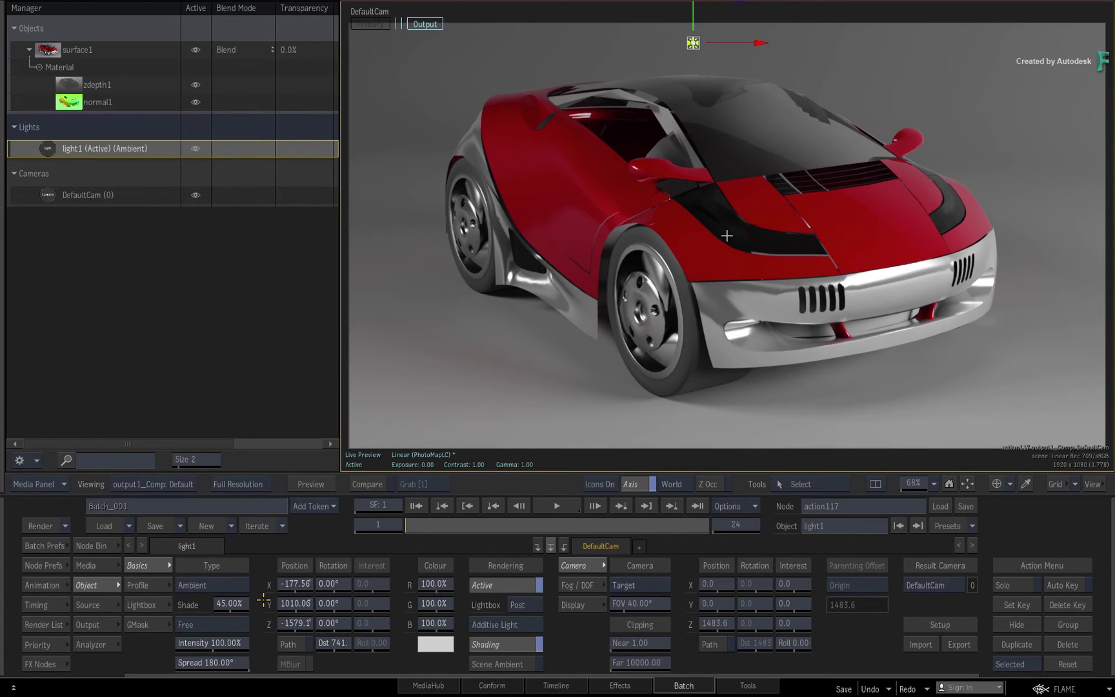
{"action": "left_click_drag", "start_coordinate": [246, 606], "coordinate": [150, 610]}
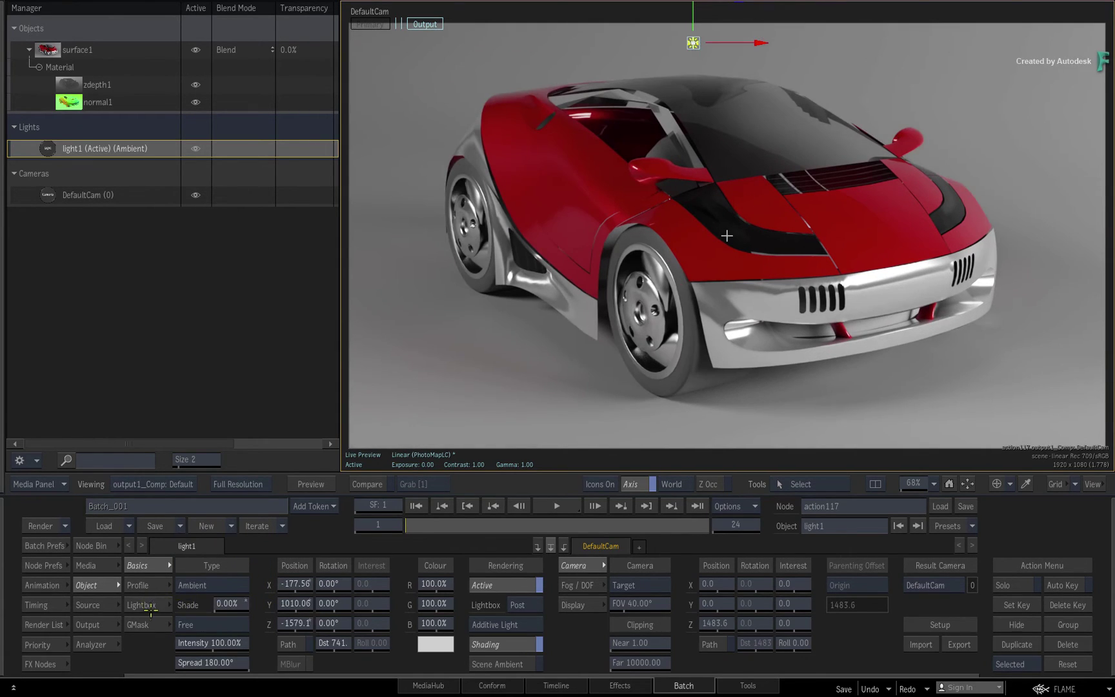
{"action": "left_click_drag", "start_coordinate": [295, 604], "coordinate": [323, 602]}
Step: Add a second light near the rear of the car and set its intensity to 1000%
{"action": "left_click", "coordinate": [106, 546]}
{"action": "left_click_drag", "start_coordinate": [740, 582], "coordinate": [435, 172]}
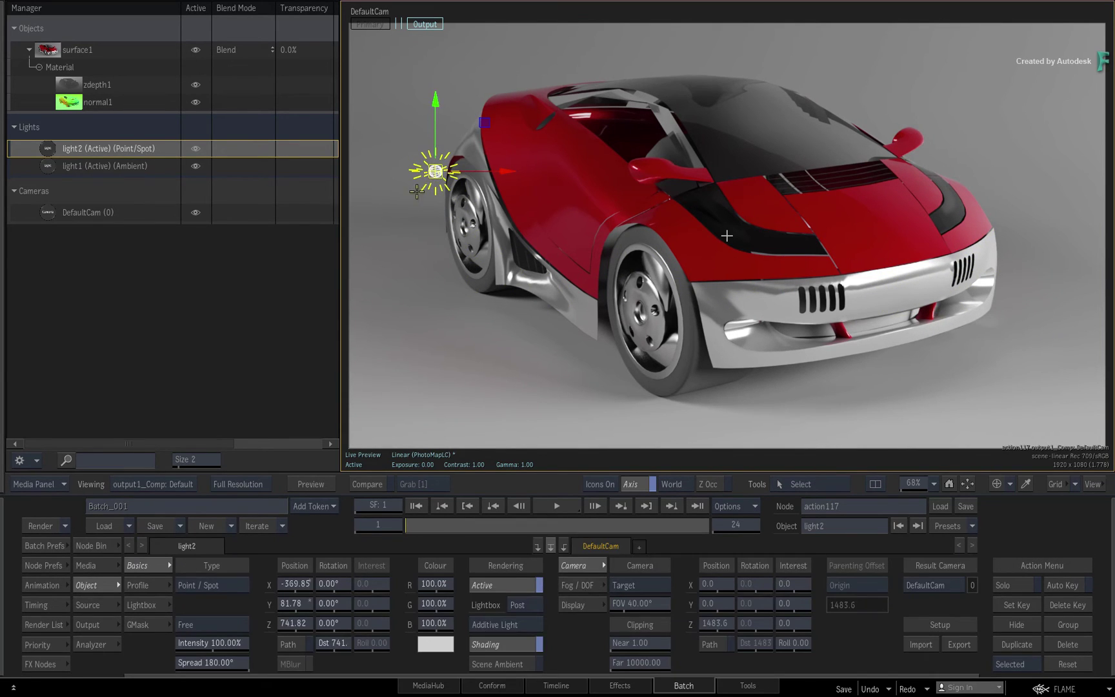
{"action": "left_click", "coordinate": [213, 643]}
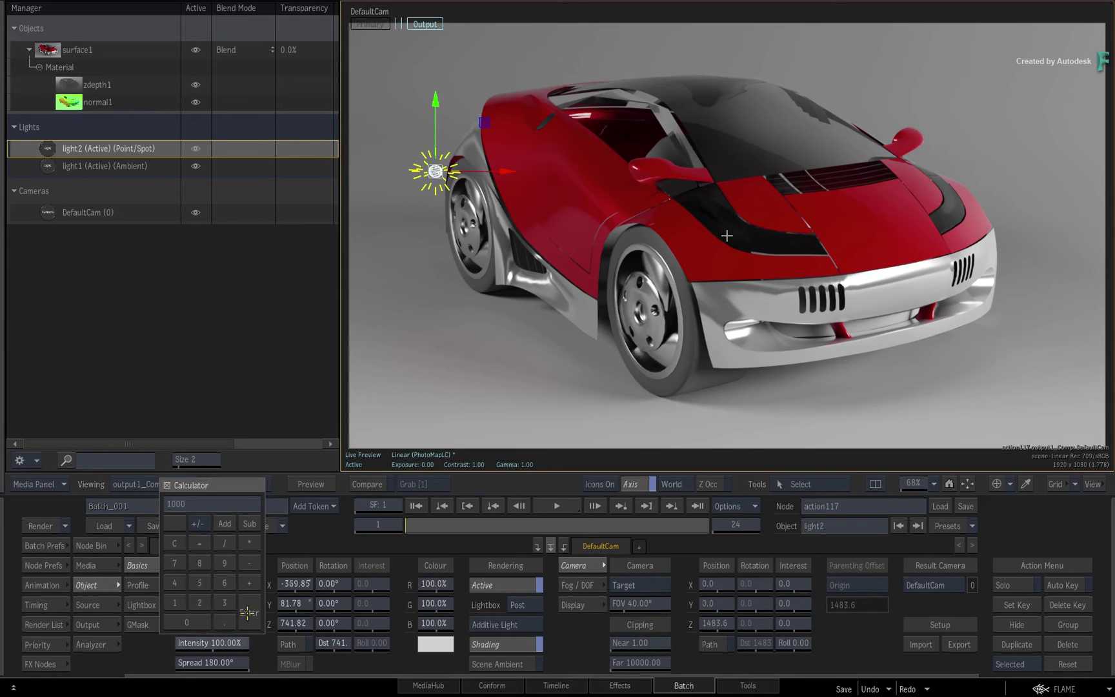
{"action": "left_click", "coordinate": [247, 613]}
Step: Colour the second light pure blue and narrow its spread to 20°
{"action": "left_click", "coordinate": [447, 641]}
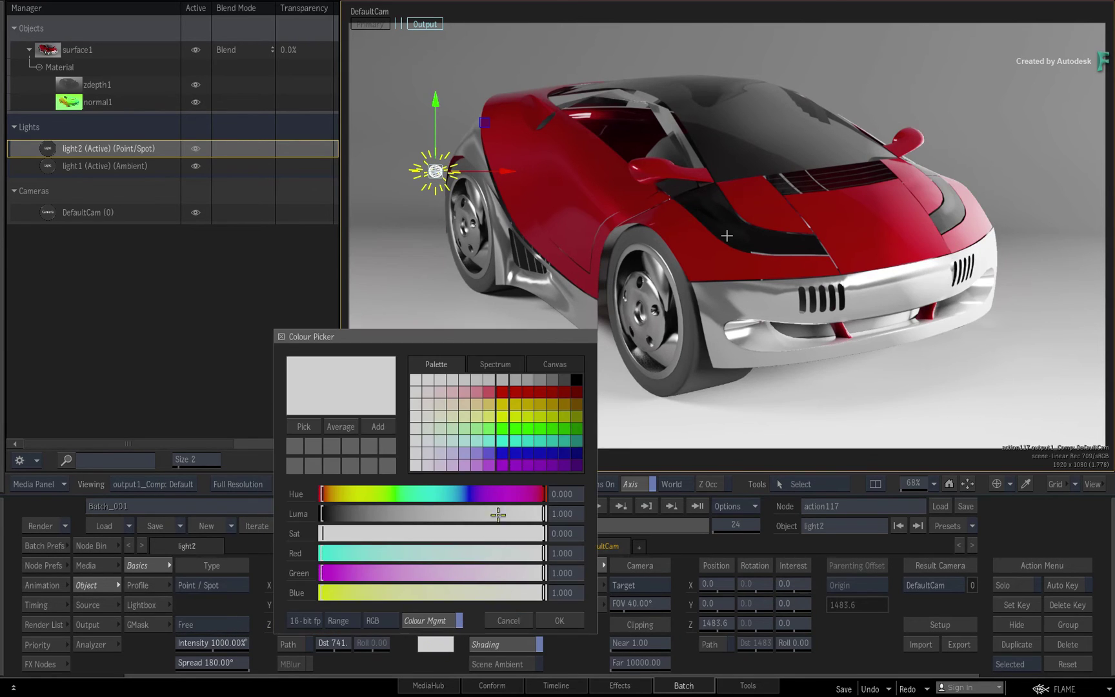
{"action": "left_click", "coordinate": [502, 455]}
{"action": "left_click", "coordinate": [558, 618]}
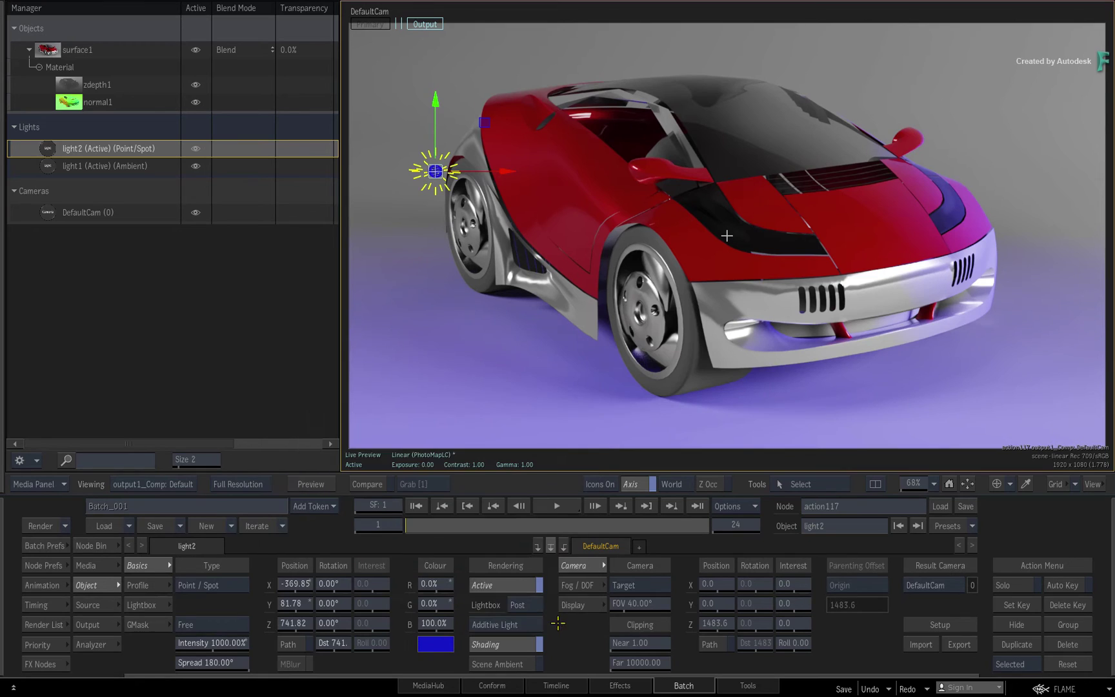
{"action": "left_click", "coordinate": [206, 643]}
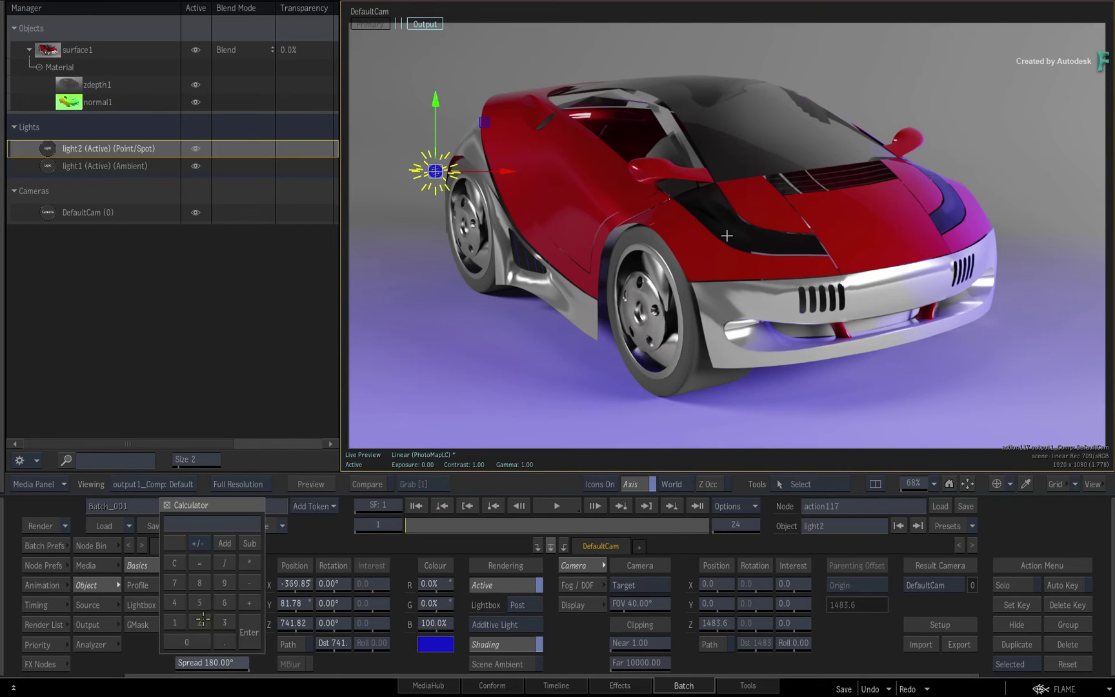
{"action": "left_click", "coordinate": [249, 631]}
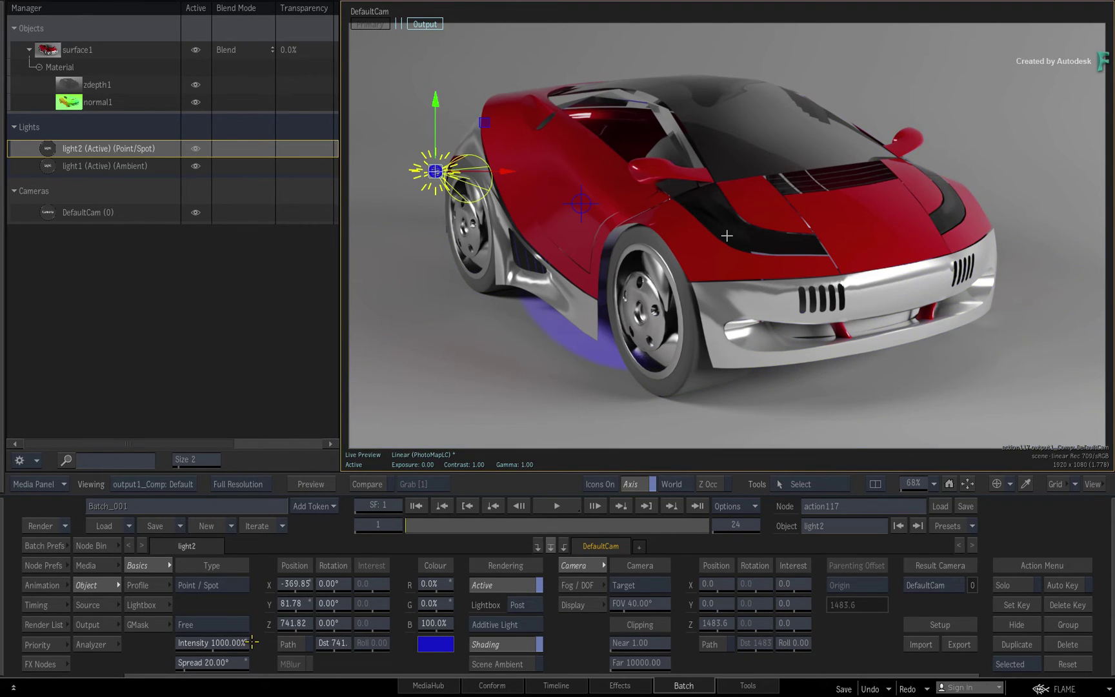
Step: Raise the blue spotlight to about Y 1468, tilt it -30° in X, and shift its pool towards the rear wheel
{"action": "left_click_drag", "start_coordinate": [297, 610], "coordinate": [259, 566]}
{"action": "left_click_drag", "start_coordinate": [342, 586], "coordinate": [373, 589]}
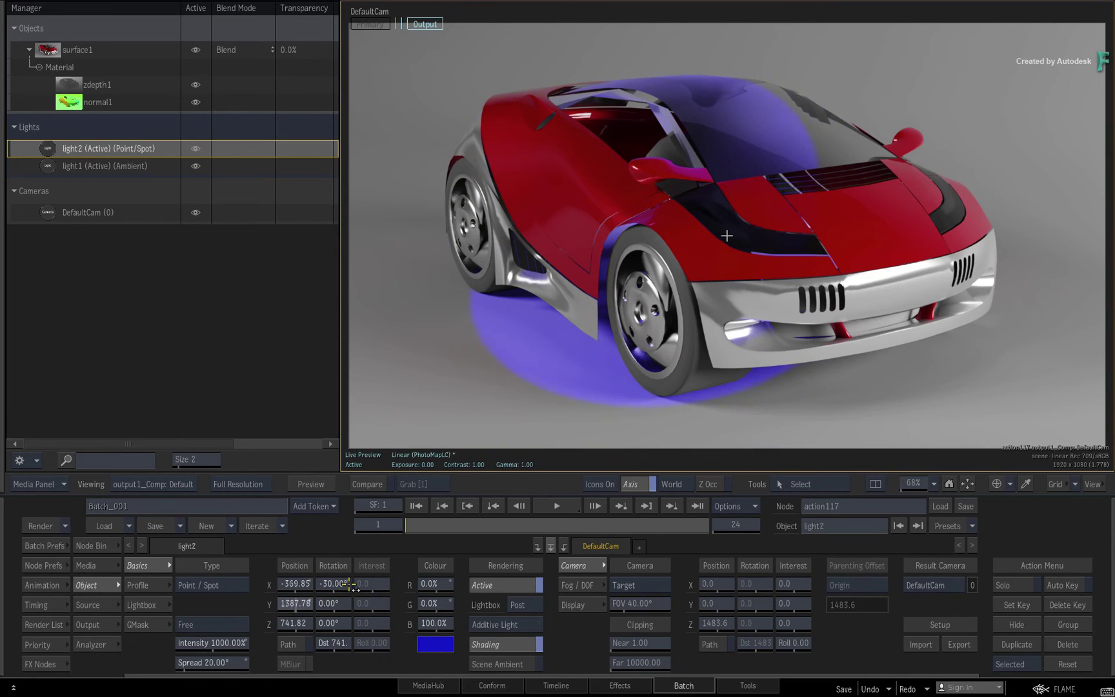
{"action": "left_click_drag", "start_coordinate": [295, 584], "coordinate": [307, 607]}
{"action": "left_click_drag", "start_coordinate": [292, 584], "coordinate": [271, 592]}
Step: Soften the blue spotlight's edge with a larger Falloff In and readjust its X position beside the car
{"action": "left_click", "coordinate": [156, 585]}
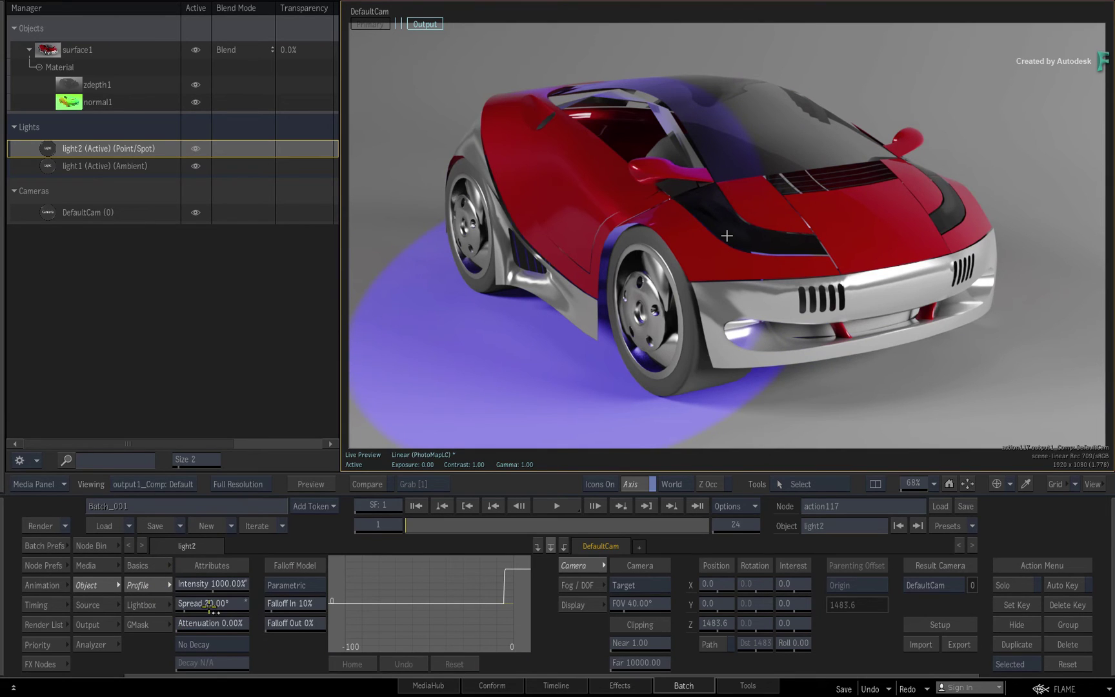
{"action": "mouse_move", "coordinate": [283, 623]}
{"action": "left_mouse_down"}
{"action": "mouse_move", "coordinate": [310, 624]}
{"action": "mouse_move", "coordinate": [293, 628]}
{"action": "left_mouse_up"}
{"action": "left_click", "coordinate": [153, 566]}
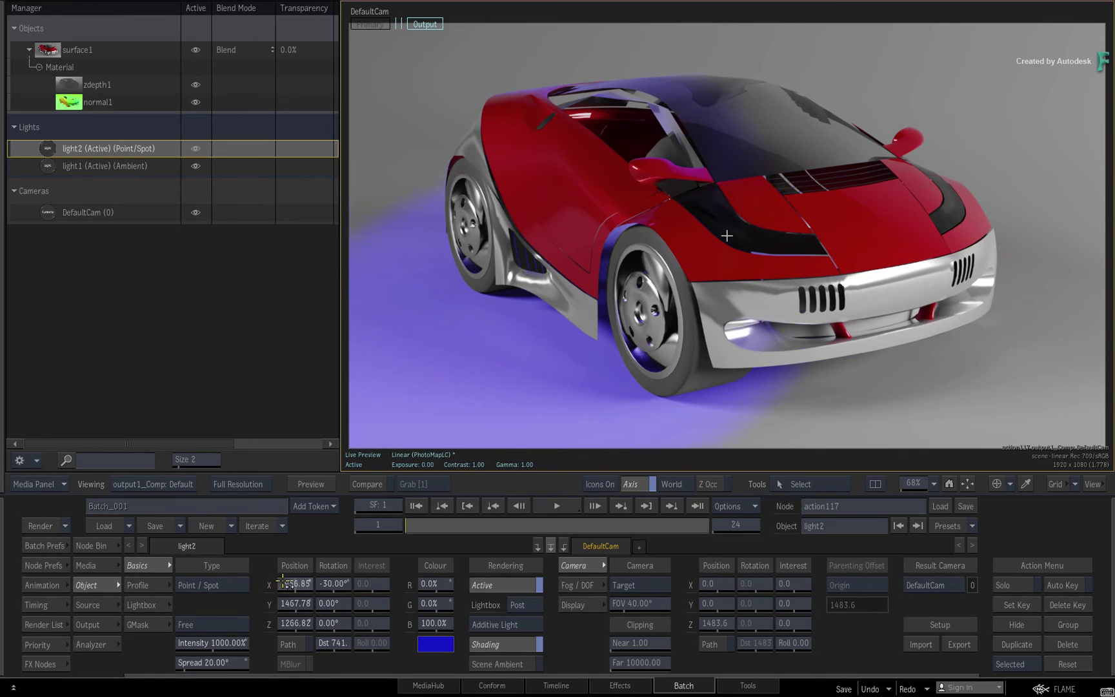
{"action": "left_click_drag", "start_coordinate": [302, 584], "coordinate": [282, 609]}
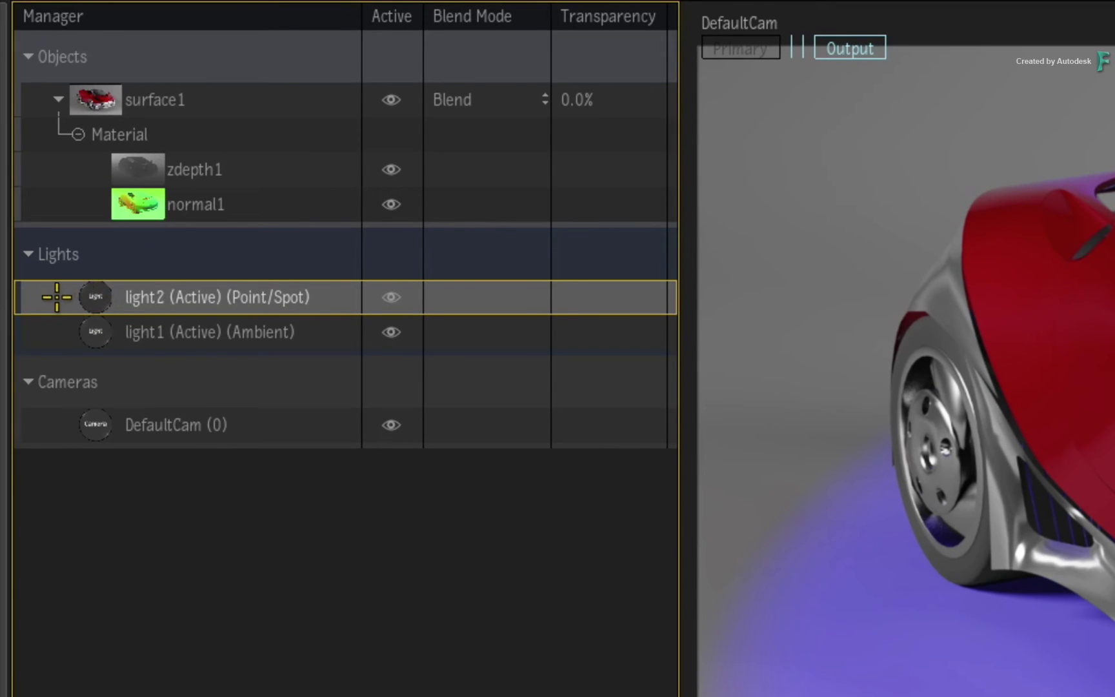
Step: Duplicate the blue spotlight, colour the copy white, and position its pool at the front of the car
{"action": "key", "text": "ctrl+d"}
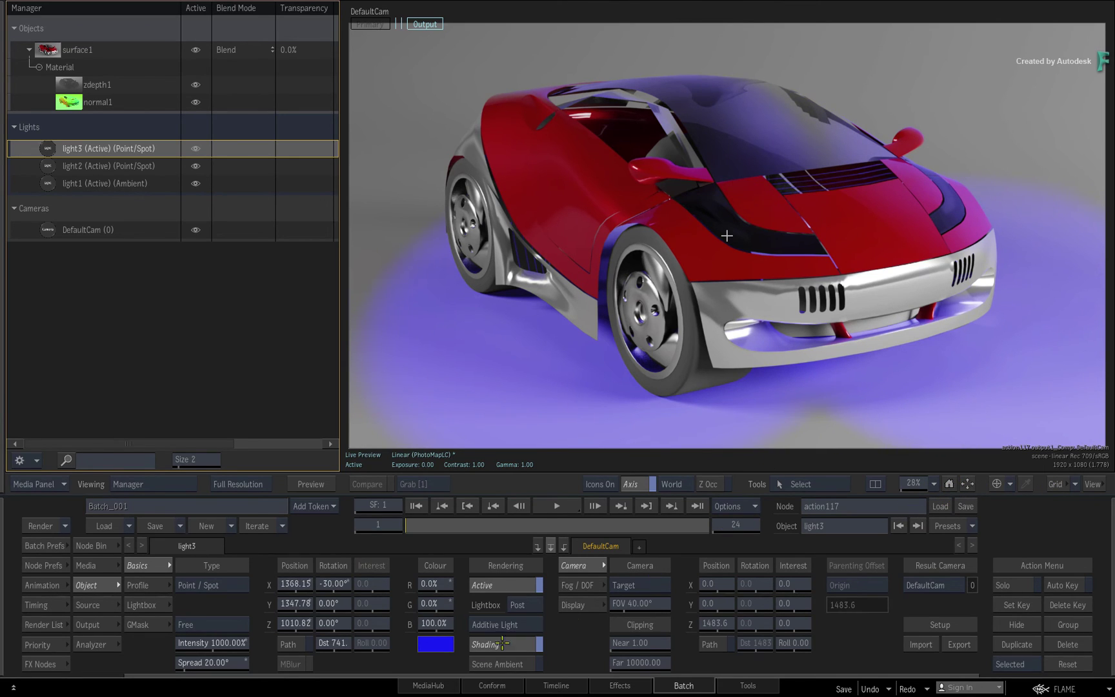
{"action": "left_click", "coordinate": [435, 644]}
{"action": "left_click", "coordinate": [418, 381]}
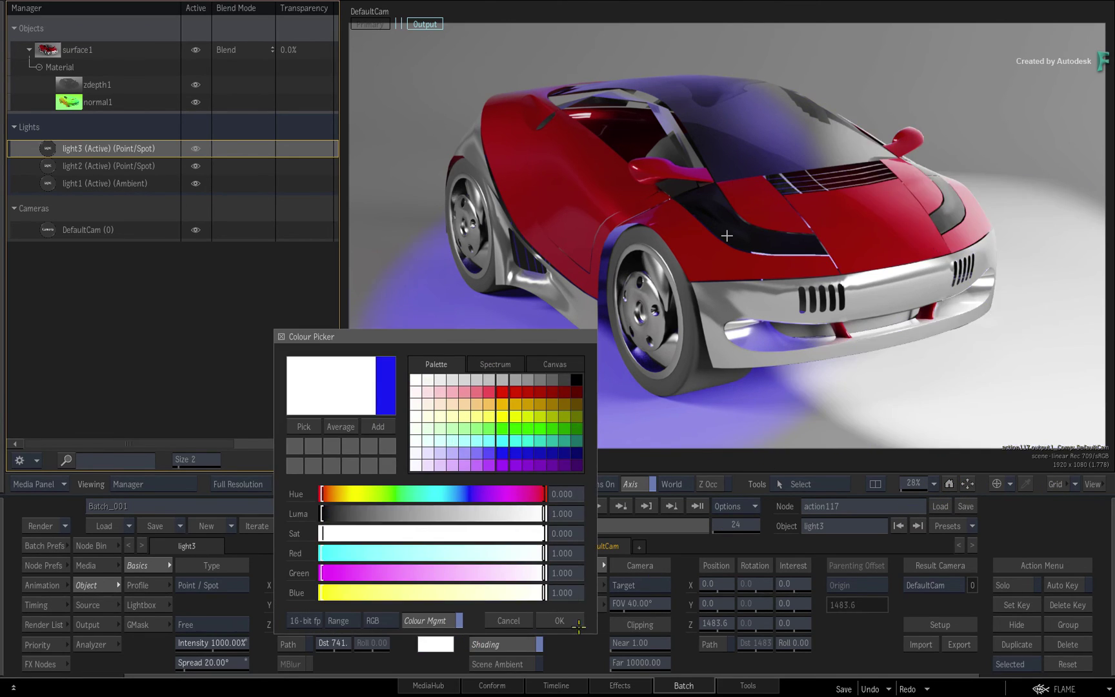
{"action": "left_click", "coordinate": [559, 621]}
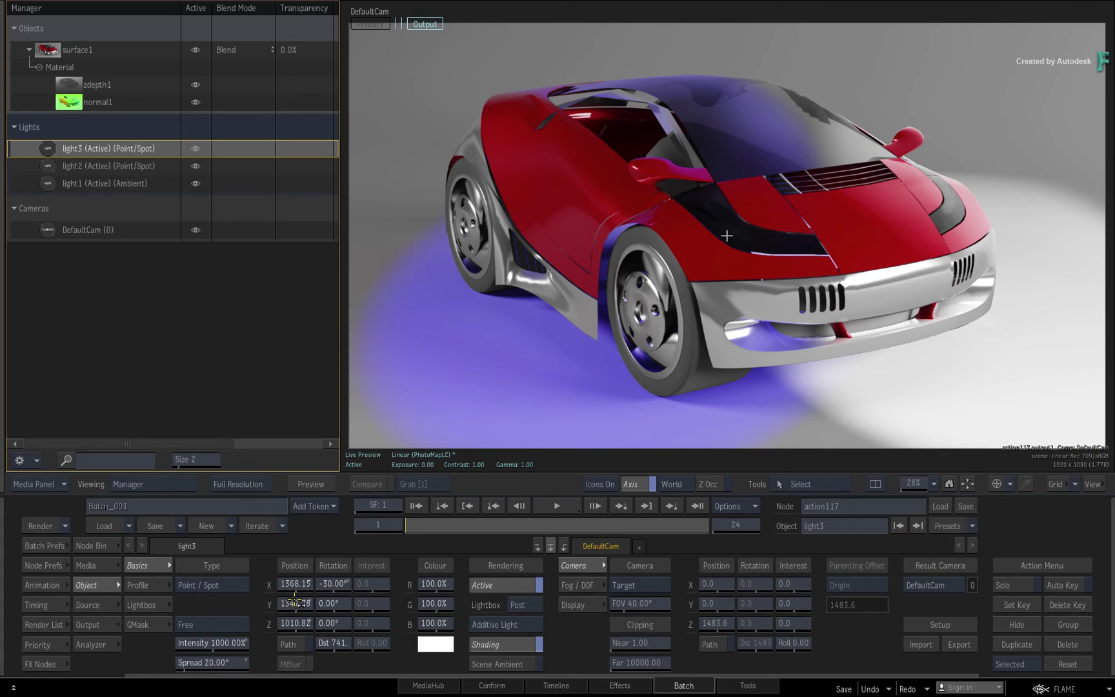
{"action": "left_click_drag", "start_coordinate": [292, 583], "coordinate": [281, 581]}
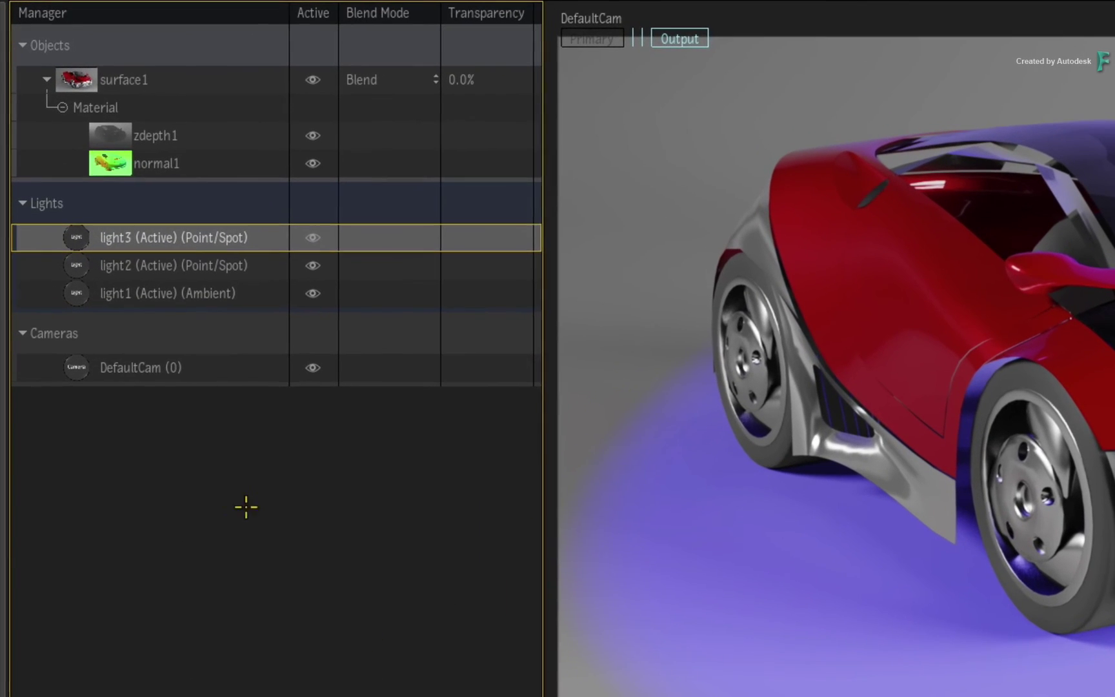
Step: Add a LinearGrade lightbox shader to the white spotlight, light3
{"action": "right_click", "coordinate": [78, 237]}
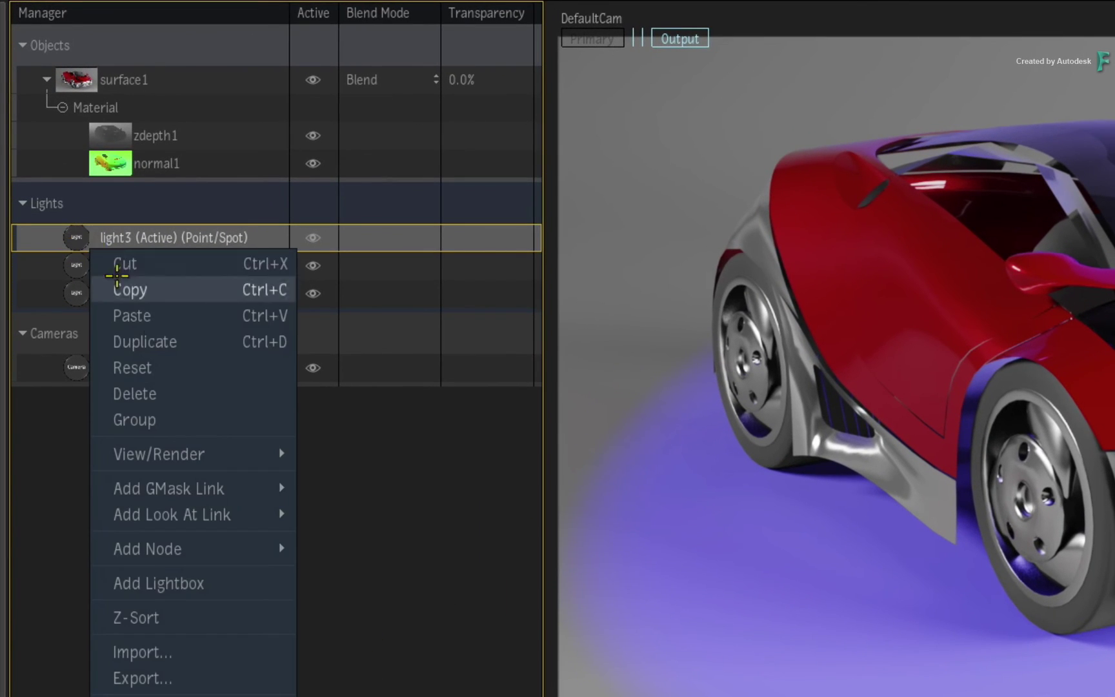
{"action": "left_click", "coordinate": [232, 584]}
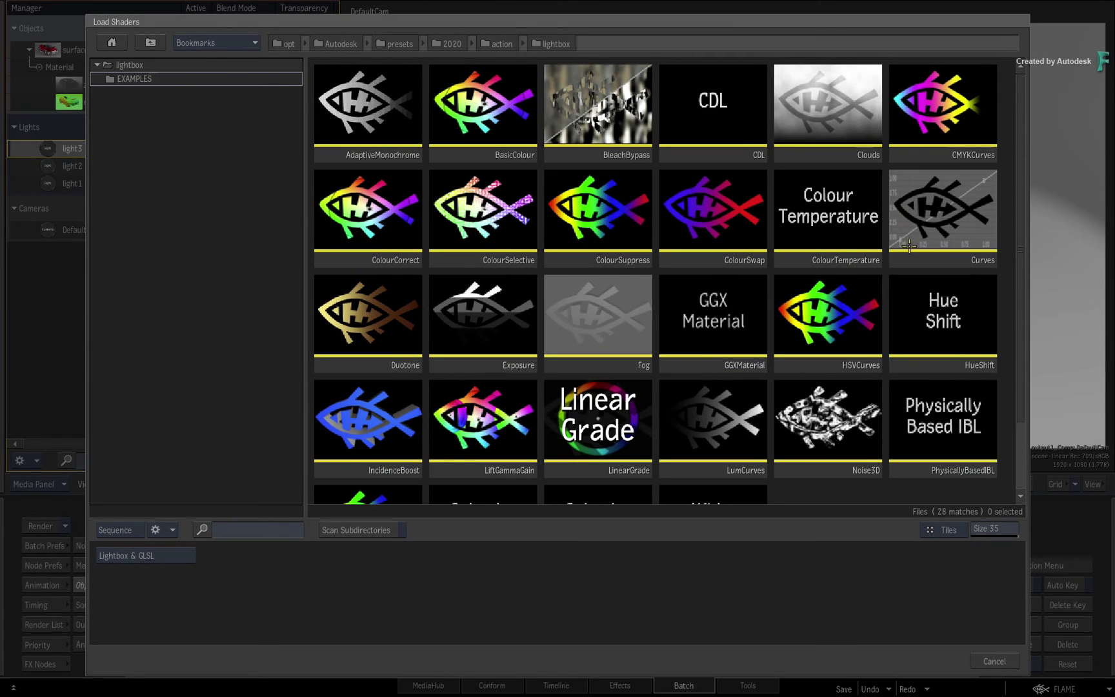
{"action": "left_click_drag", "start_coordinate": [1026, 228], "coordinate": [1019, 337]}
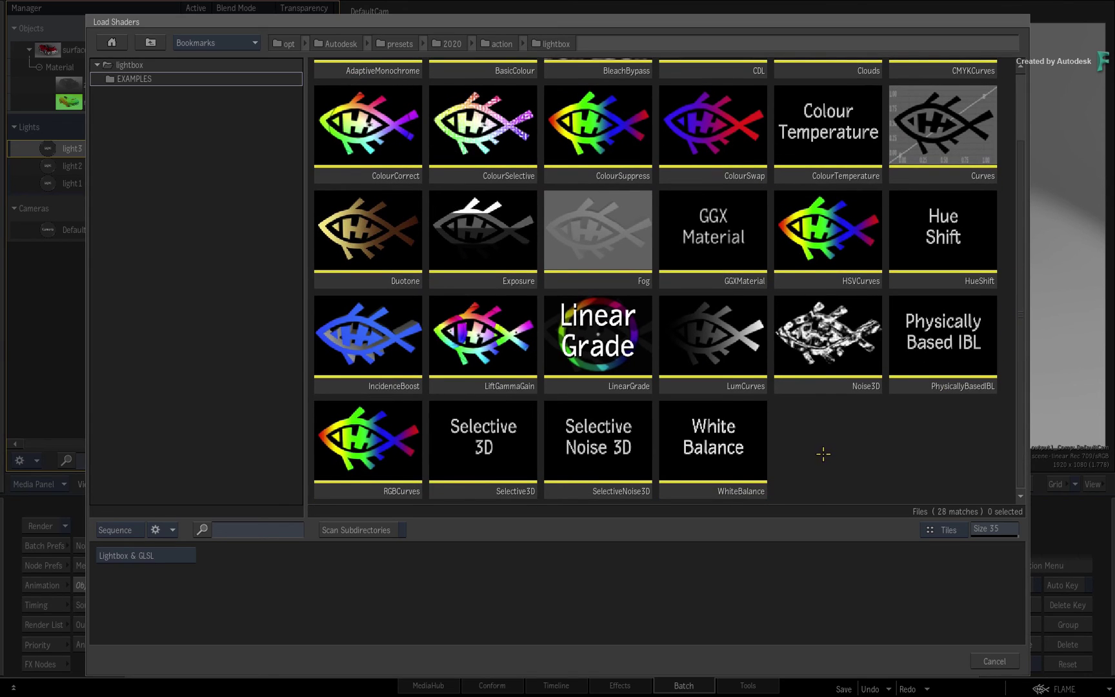
{"action": "double_click", "coordinate": [599, 330]}
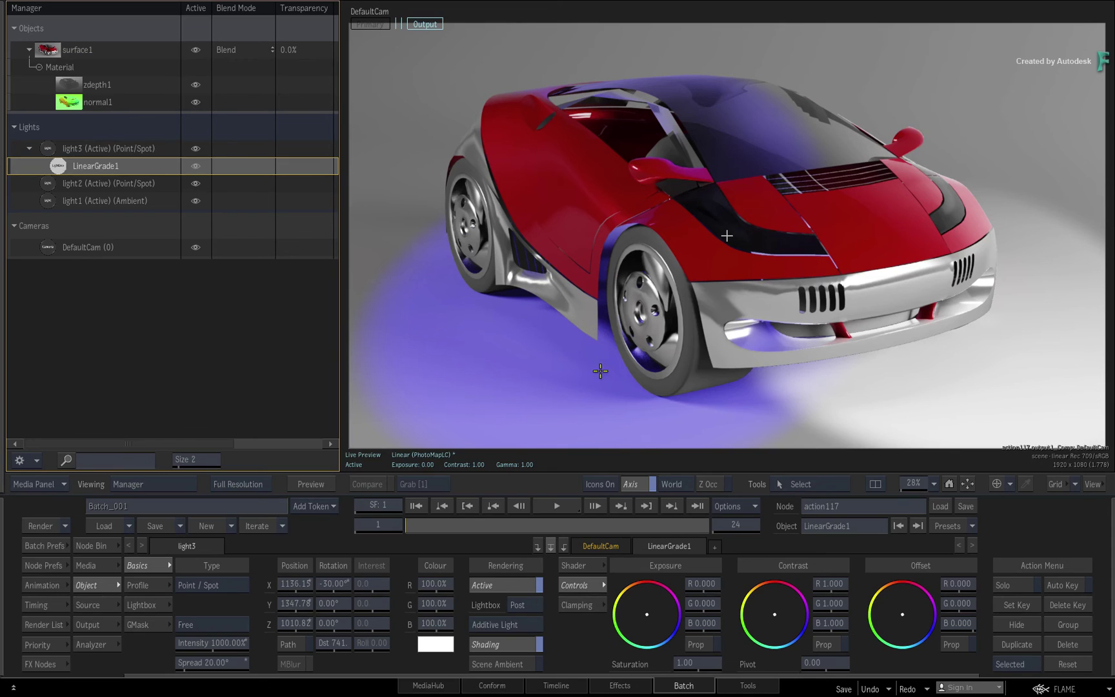
Step: Tint the white spotlight's pool yellow-green with the LinearGrade offset, contrast and exposure, and move the light to about X 1532, Y 1421
{"action": "left_click_drag", "start_coordinate": [923, 610], "coordinate": [919, 609]}
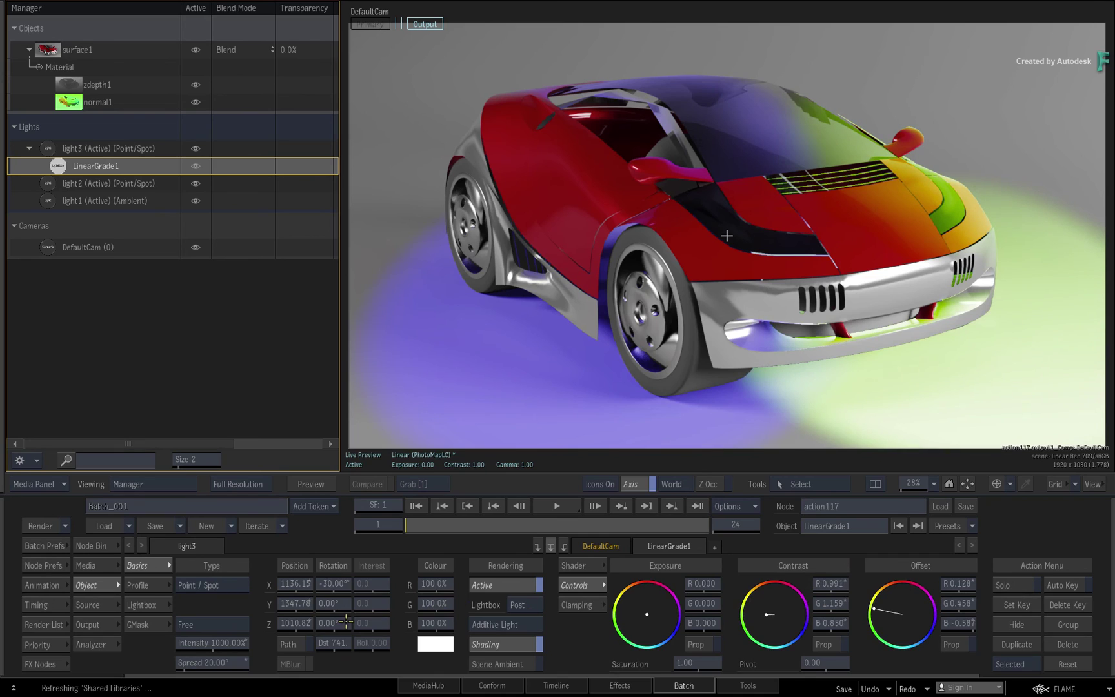
{"action": "left_click_drag", "start_coordinate": [298, 605], "coordinate": [368, 602]}
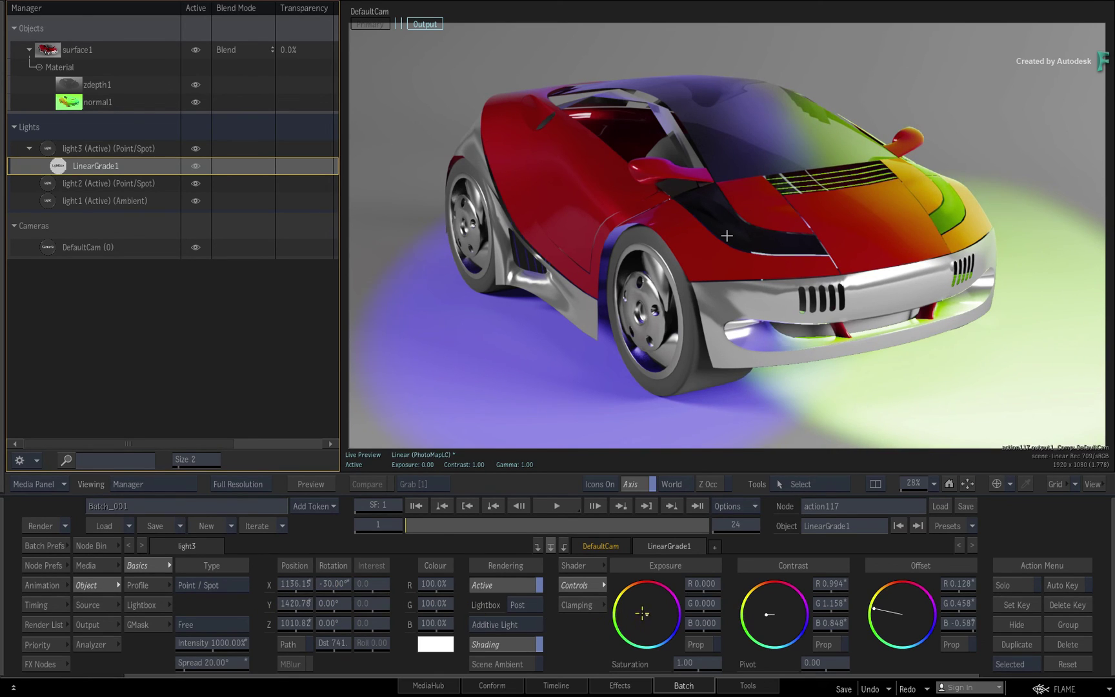
{"action": "left_click_drag", "start_coordinate": [642, 613], "coordinate": [613, 612]}
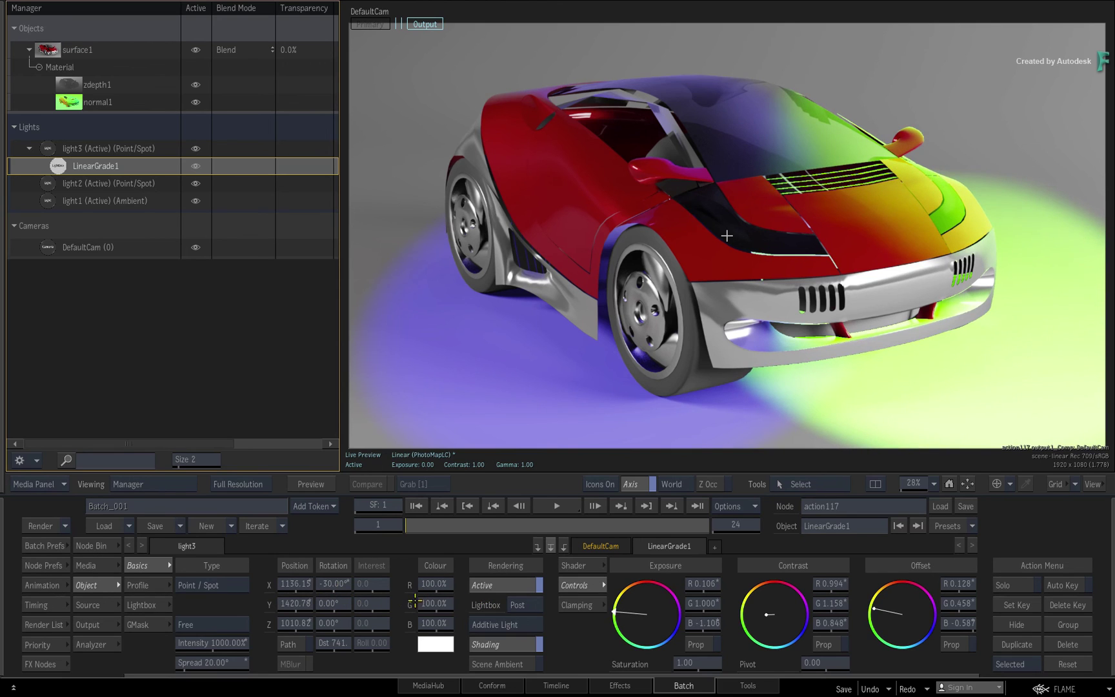
{"action": "left_click_drag", "start_coordinate": [298, 584], "coordinate": [440, 586]}
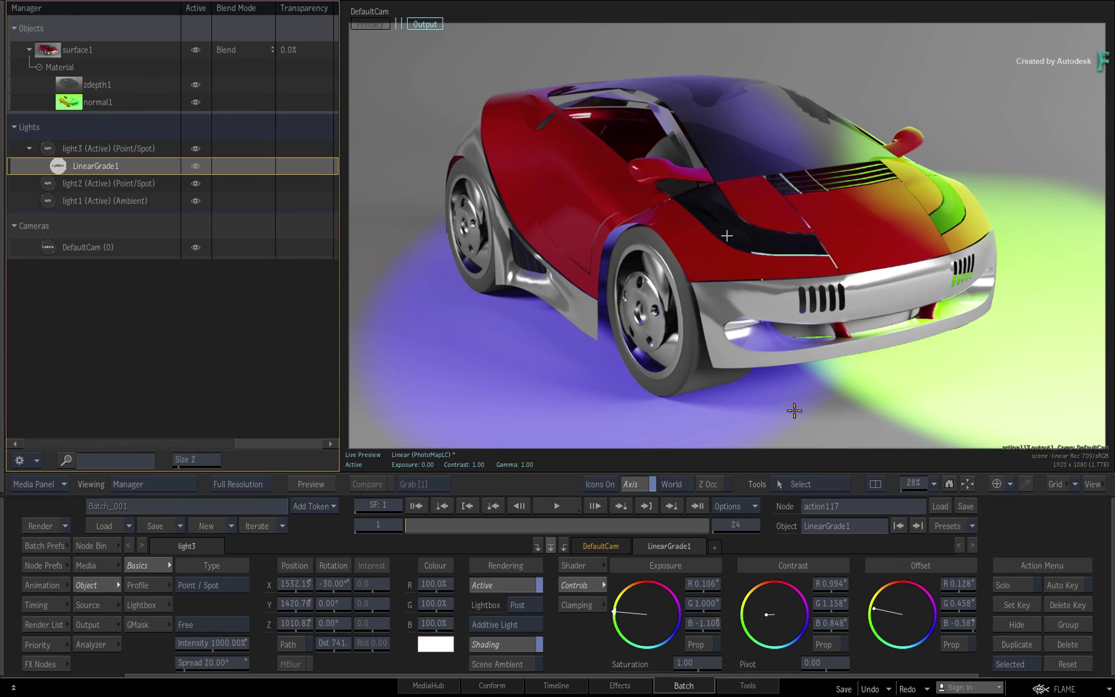
Step: Compare the normal map and Z-depth map in the object view, and return to the composite output
{"action": "left_click", "coordinate": [75, 102]}
{"action": "key", "text": "F4"}
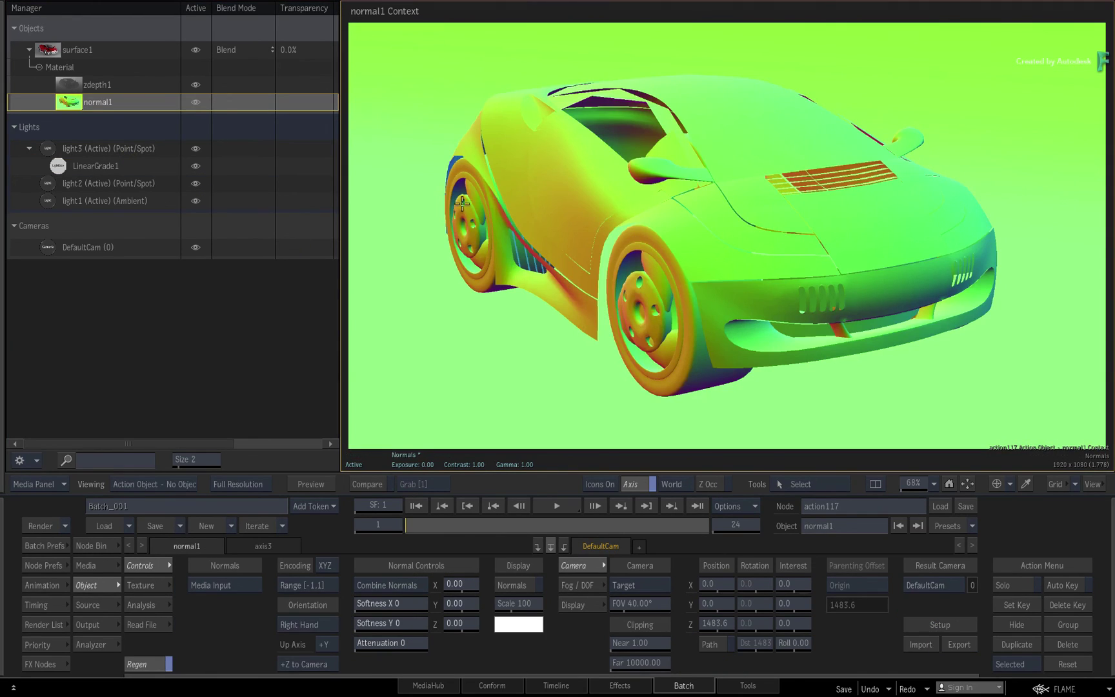
{"action": "left_click", "coordinate": [66, 84]}
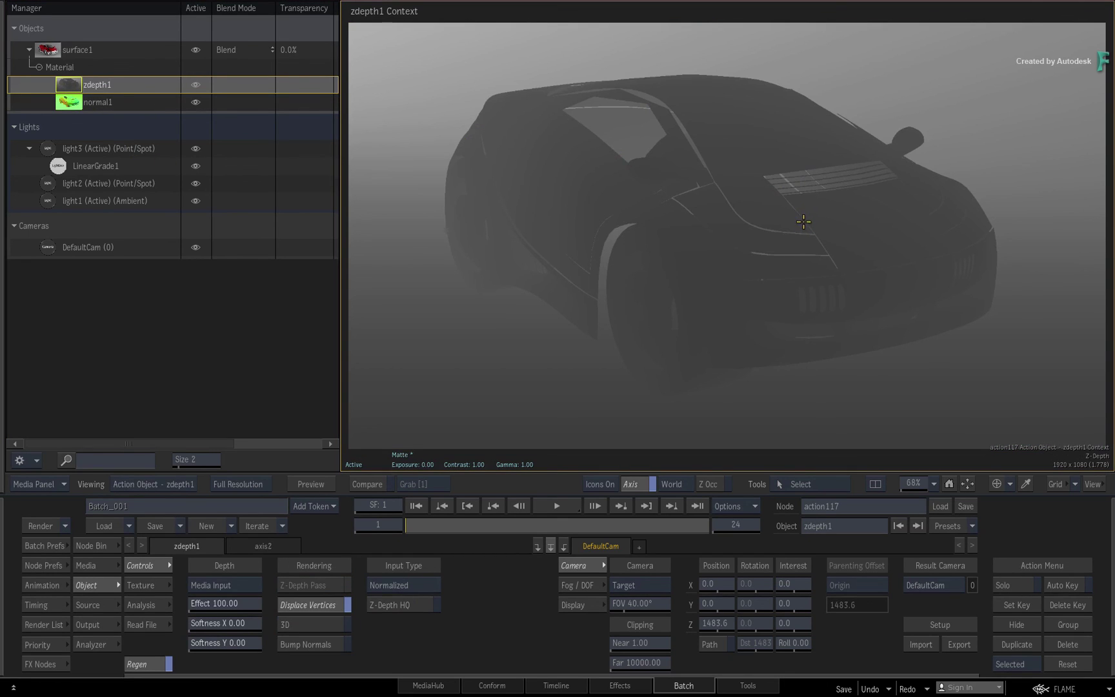
{"action": "left_click", "coordinate": [67, 102]}
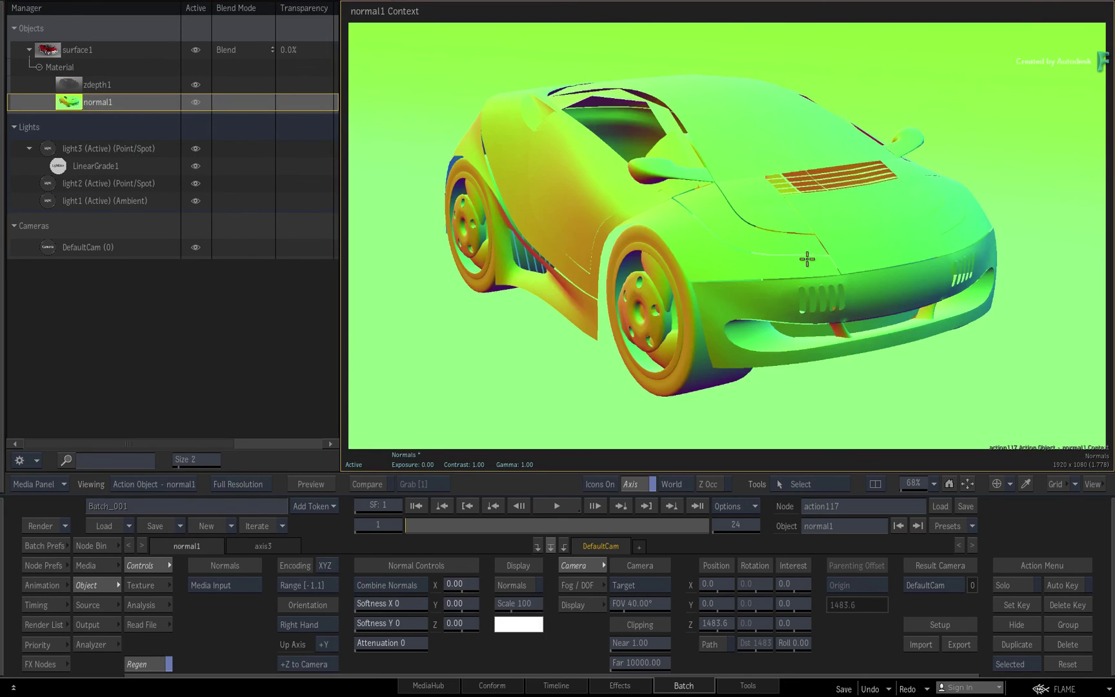
{"action": "left_click", "coordinate": [97, 84]}
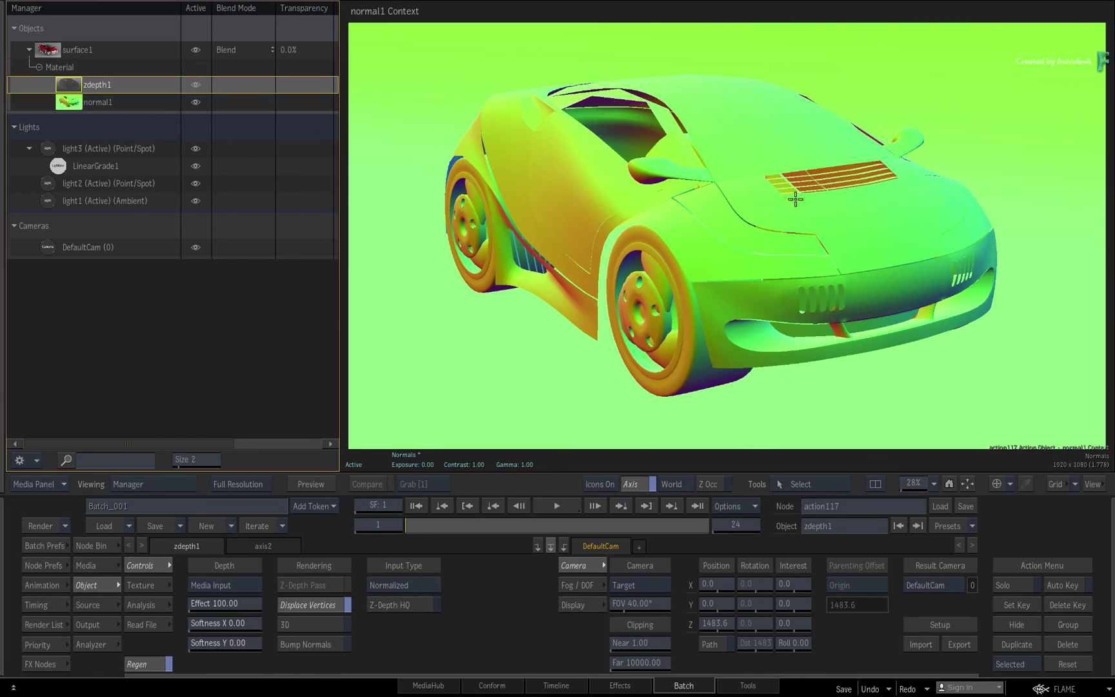
{"action": "key", "text": "F4"}
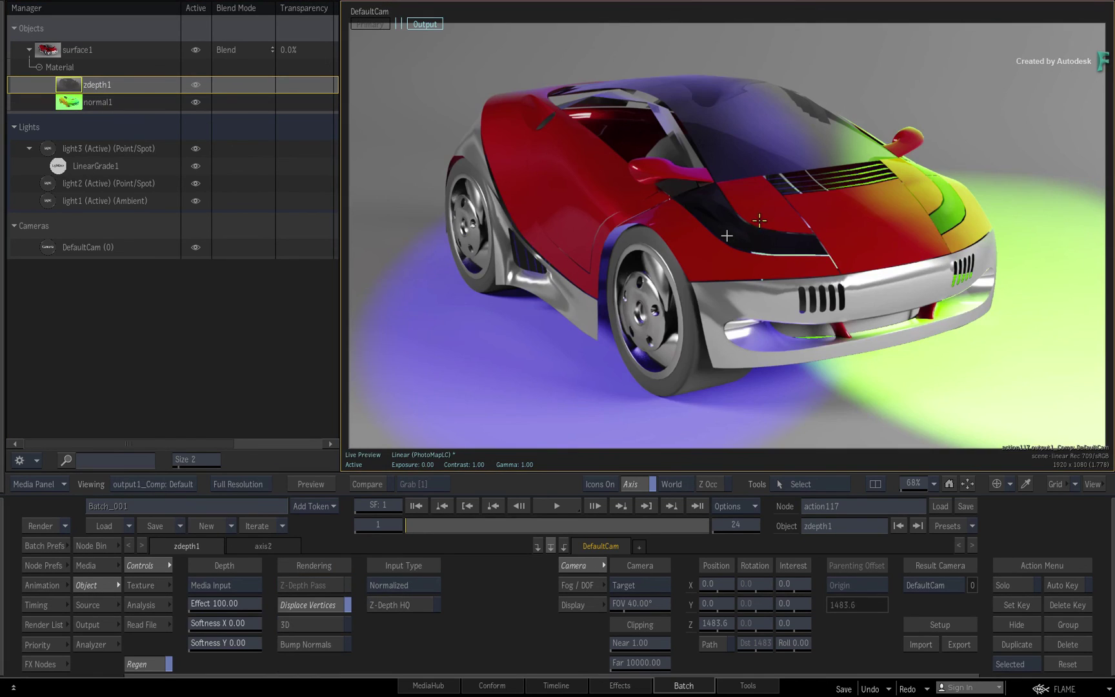
Step: Open the Action's node bin
{"action": "left_click", "coordinate": [91, 545]}
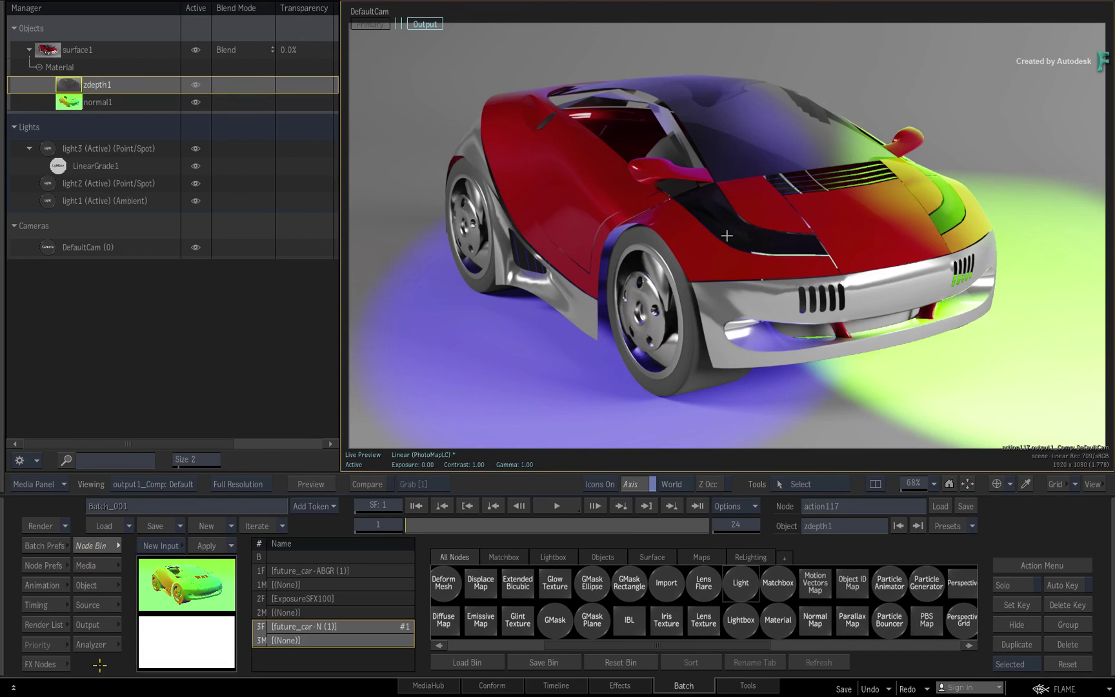